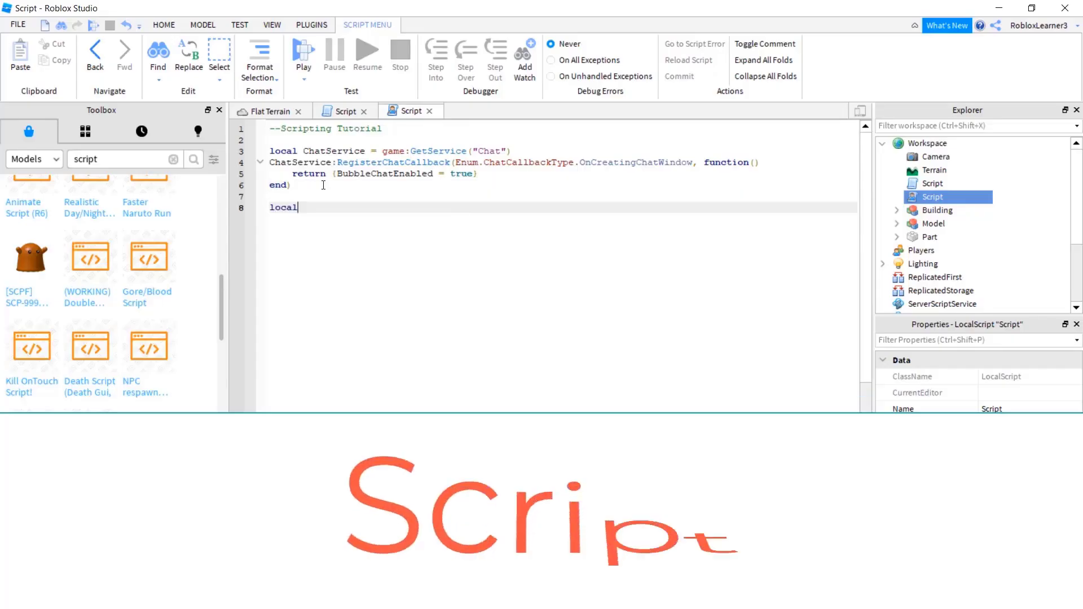
Launch Roblox Studio and create a new place from the Village template
text(chat = ge)
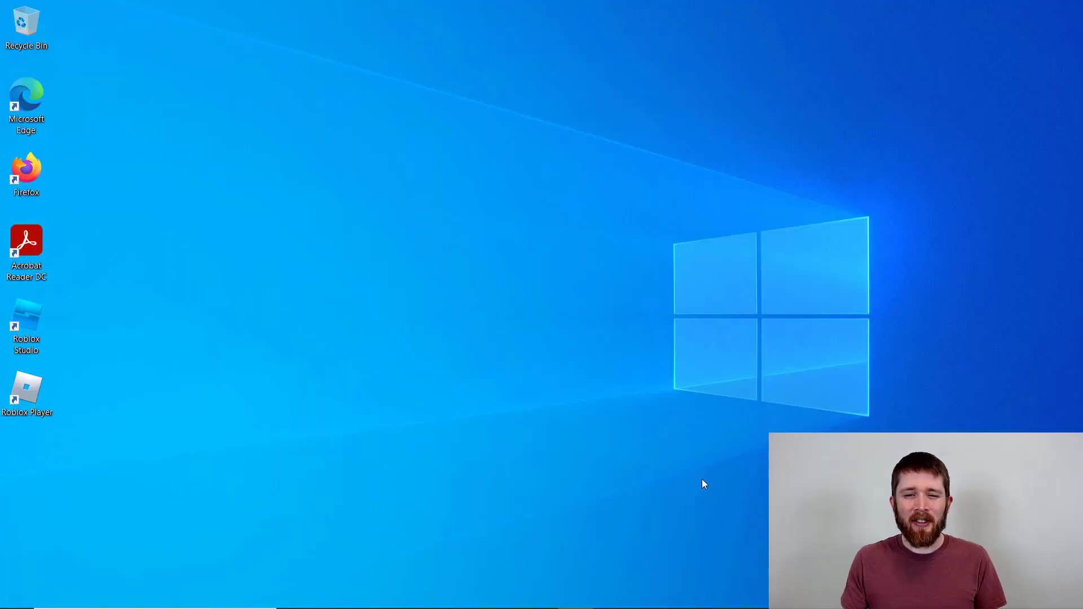
click(512, 597)
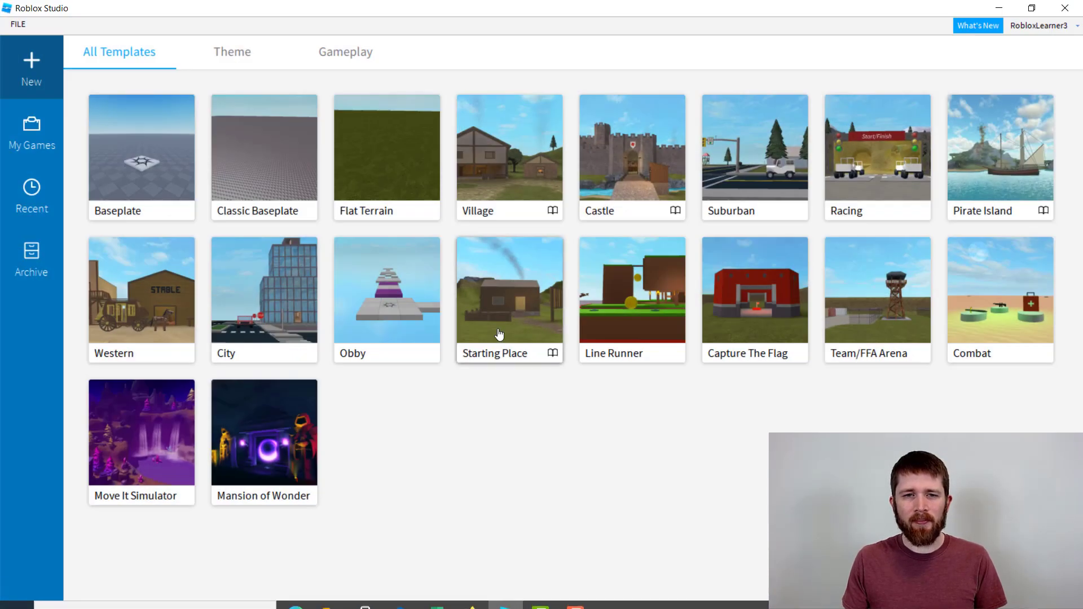
click(531, 167)
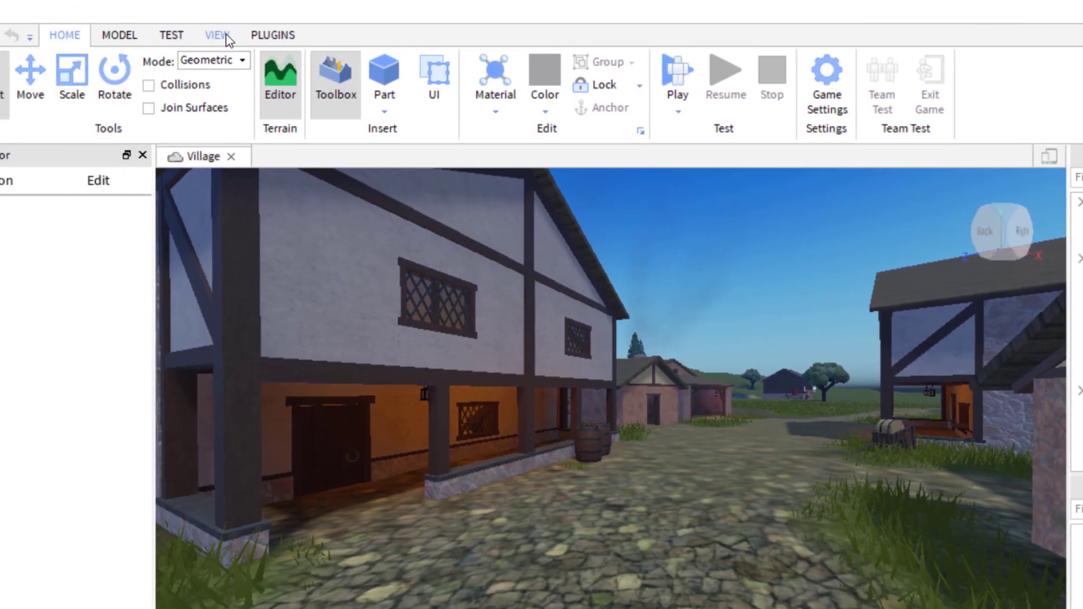
Expand Lighting in Explorer to list Atmosphere, Sky, Bloom, DepthOfField and SunRays
click(217, 34)
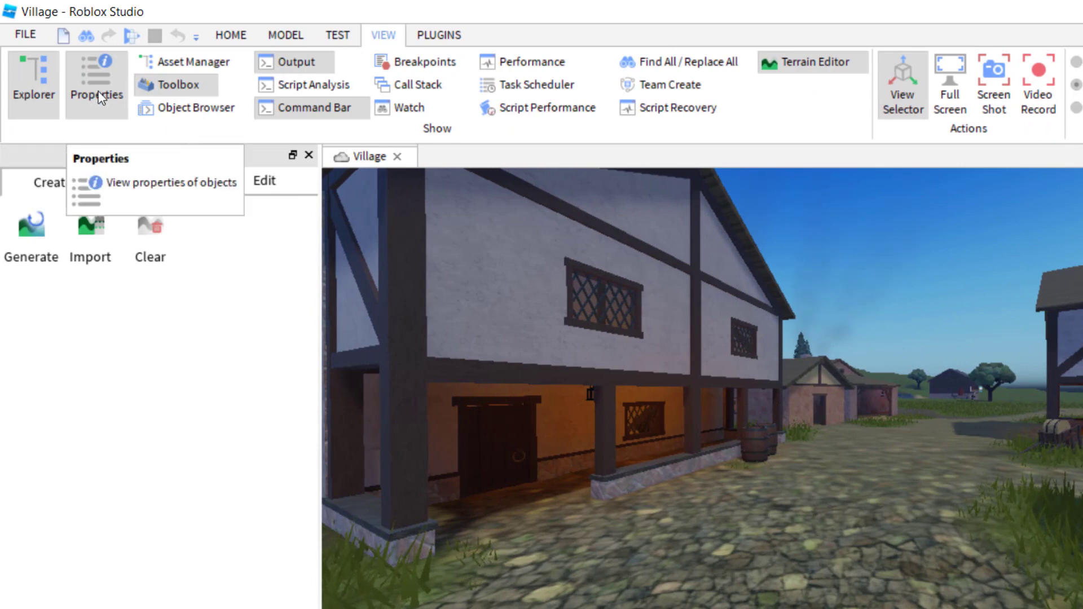
click(231, 35)
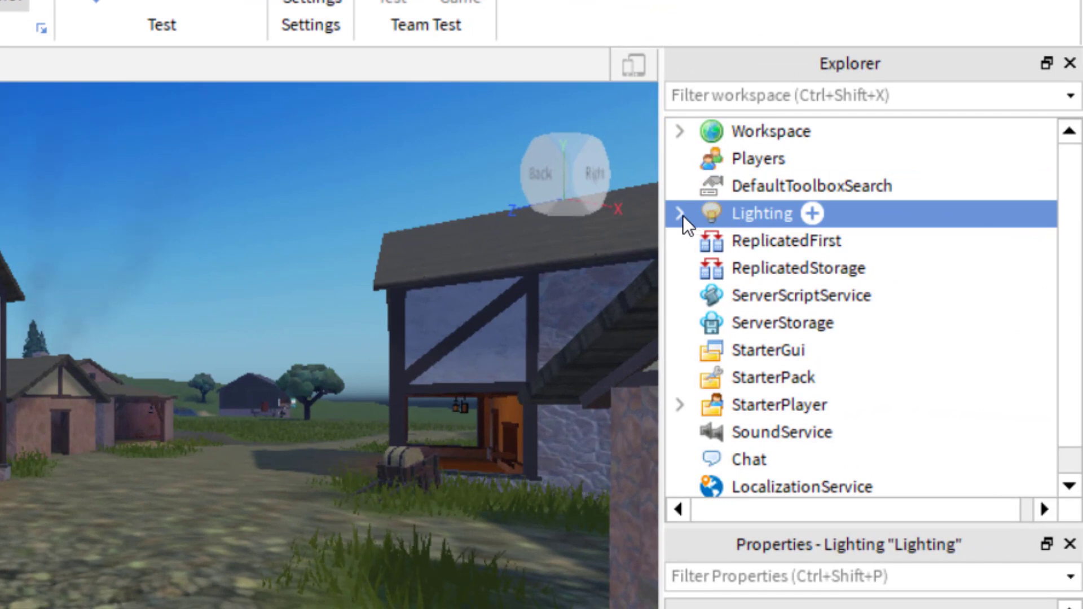
click(680, 214)
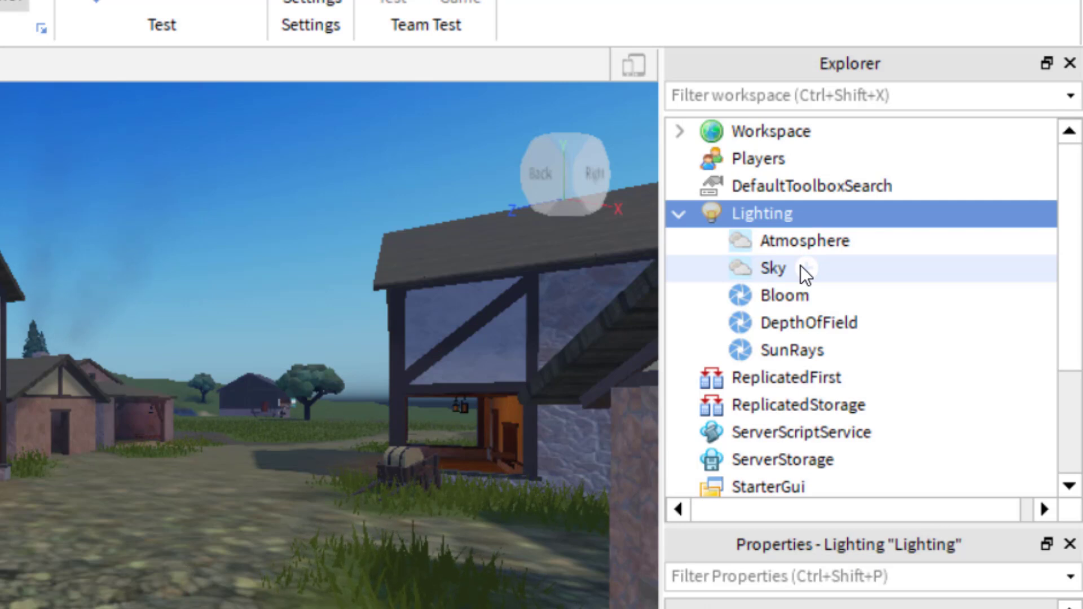
mouse_move(810, 217)
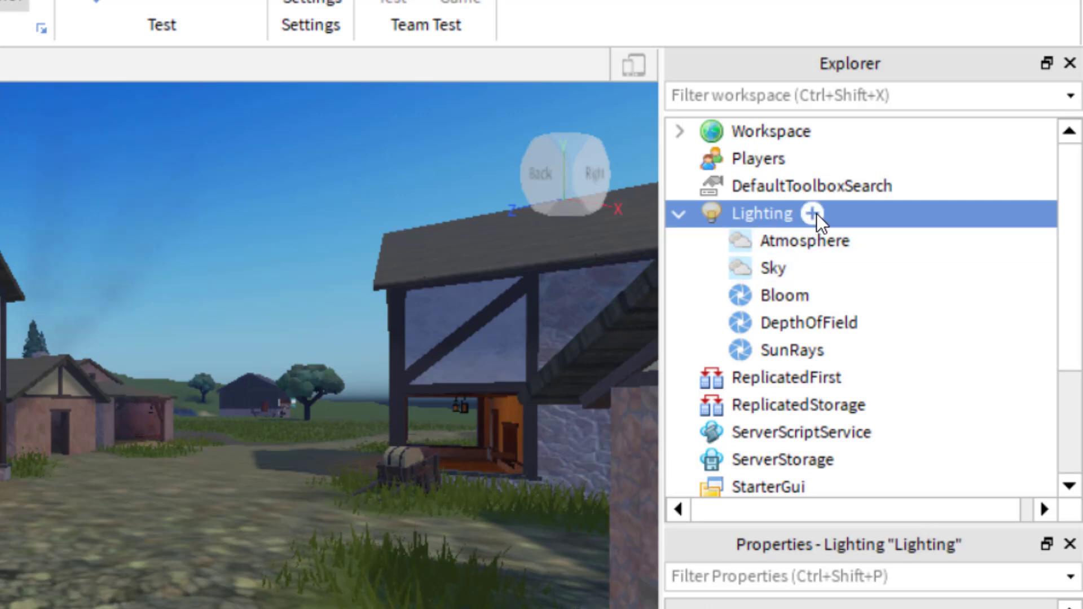
click(812, 213)
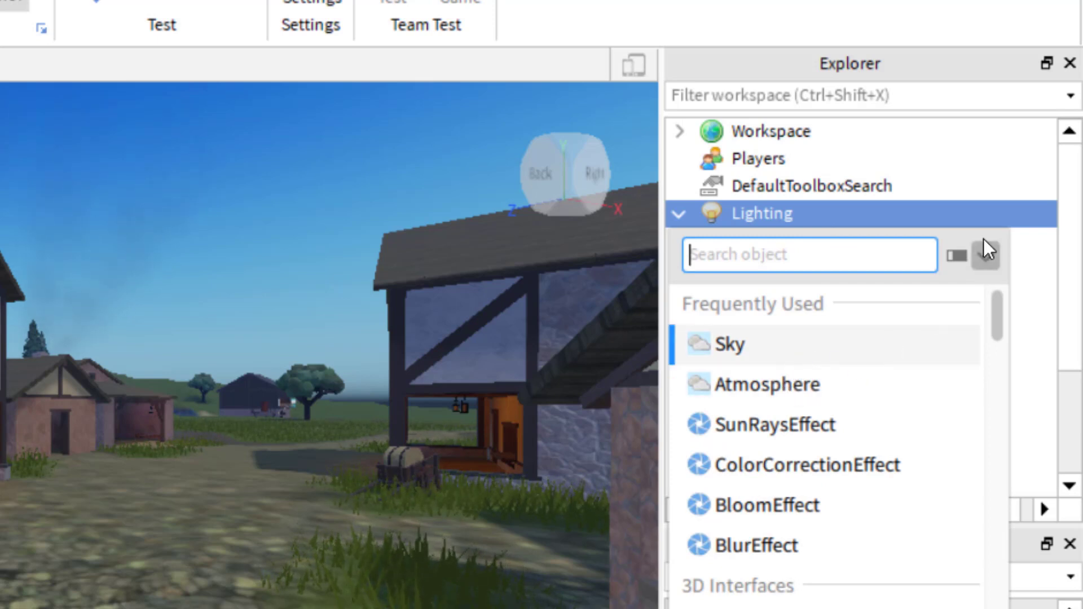
mouse_move(1048, 247)
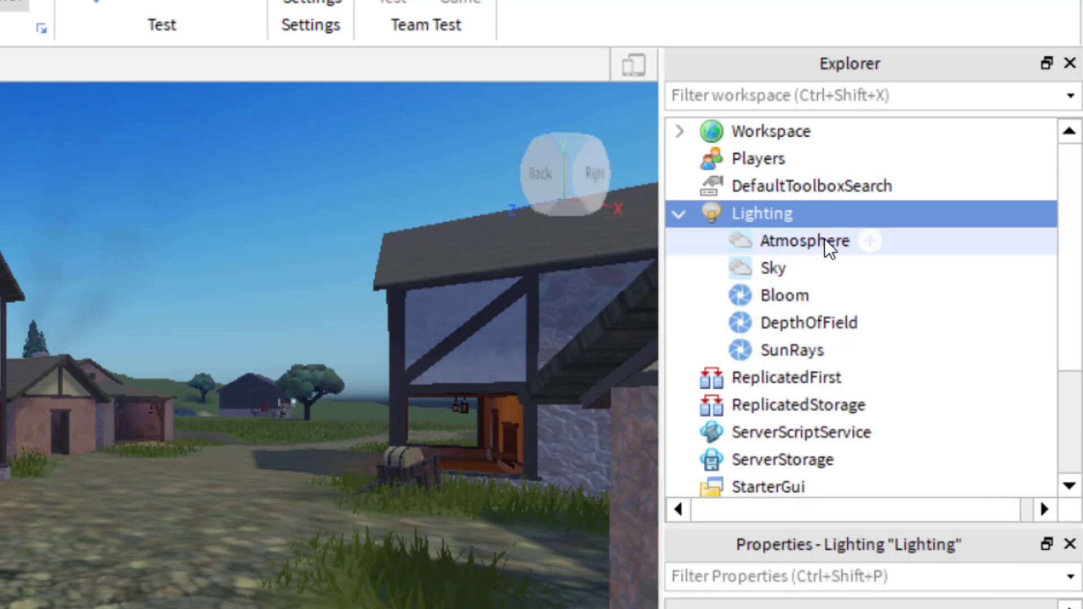
Select Atmosphere and review its properties: Density 0.25, Offset 0.25, Color and Decay
click(778, 242)
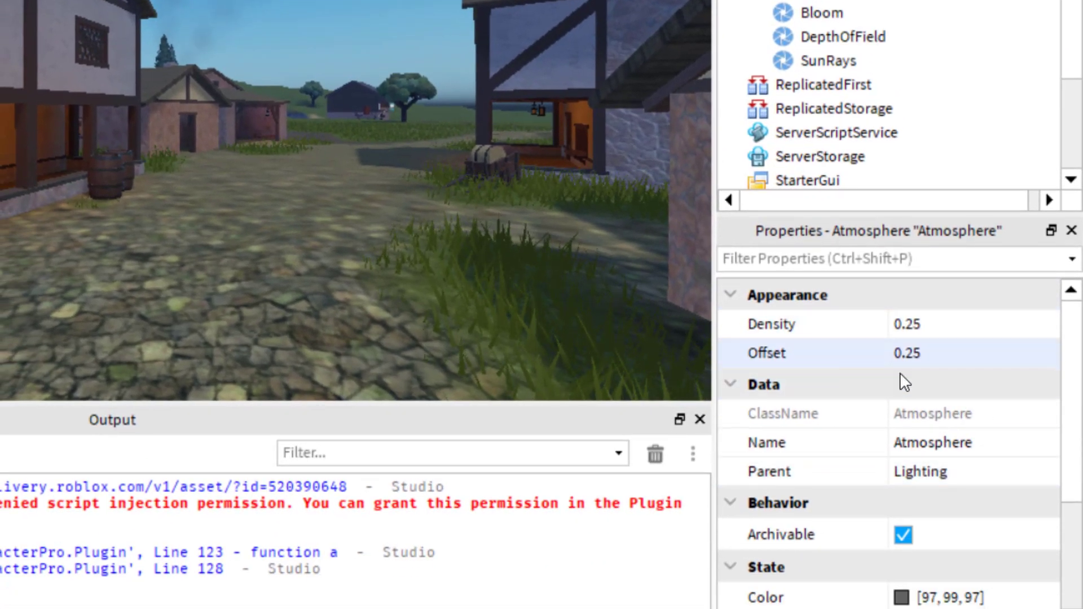
scroll(959, 418, down, 3)
scroll(859, 415, up, 3)
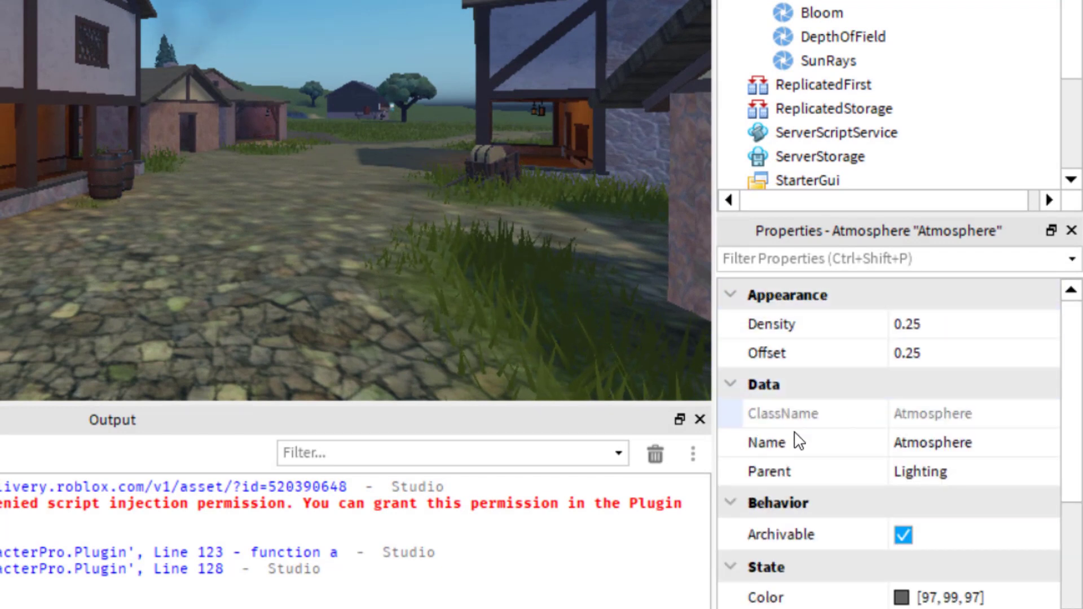
scroll(798, 440, down, 3)
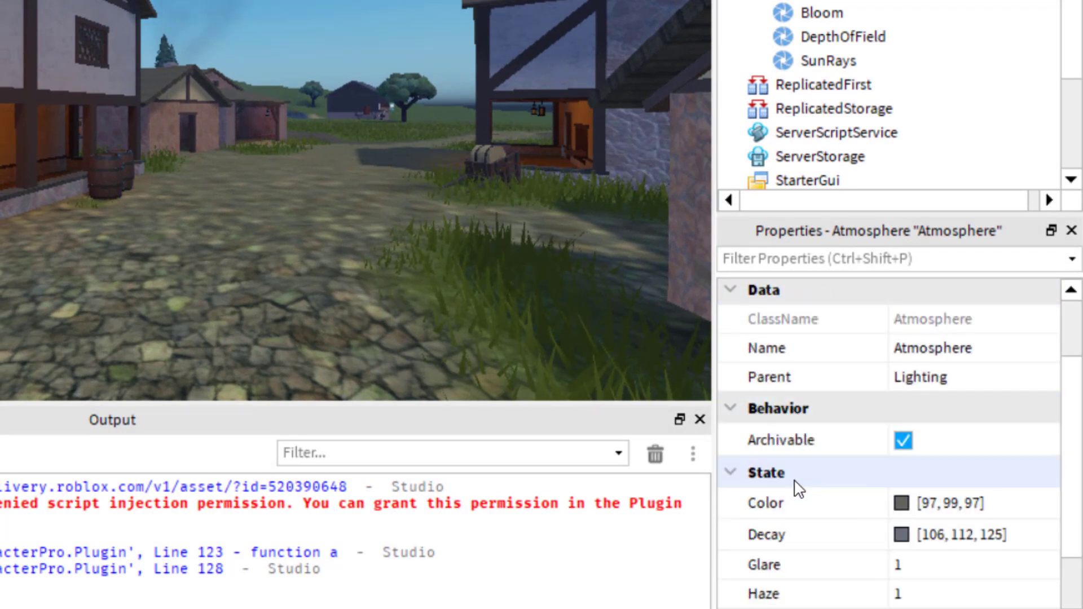
scroll(793, 485, down, 1)
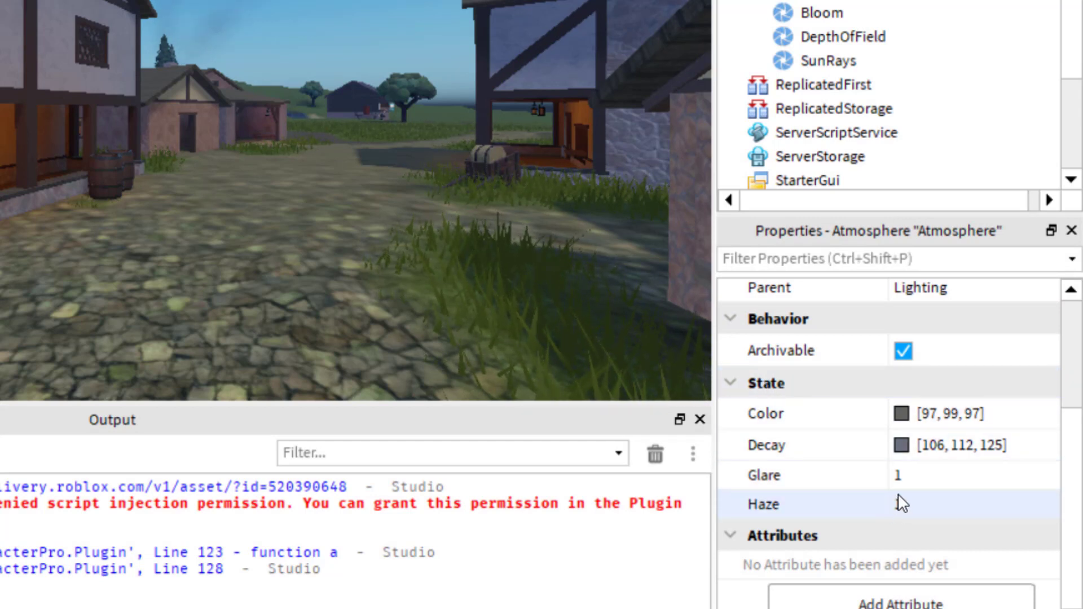
Try higher Atmosphere Haze values while checking the sky, then settle Haze at 2.33
click(913, 517)
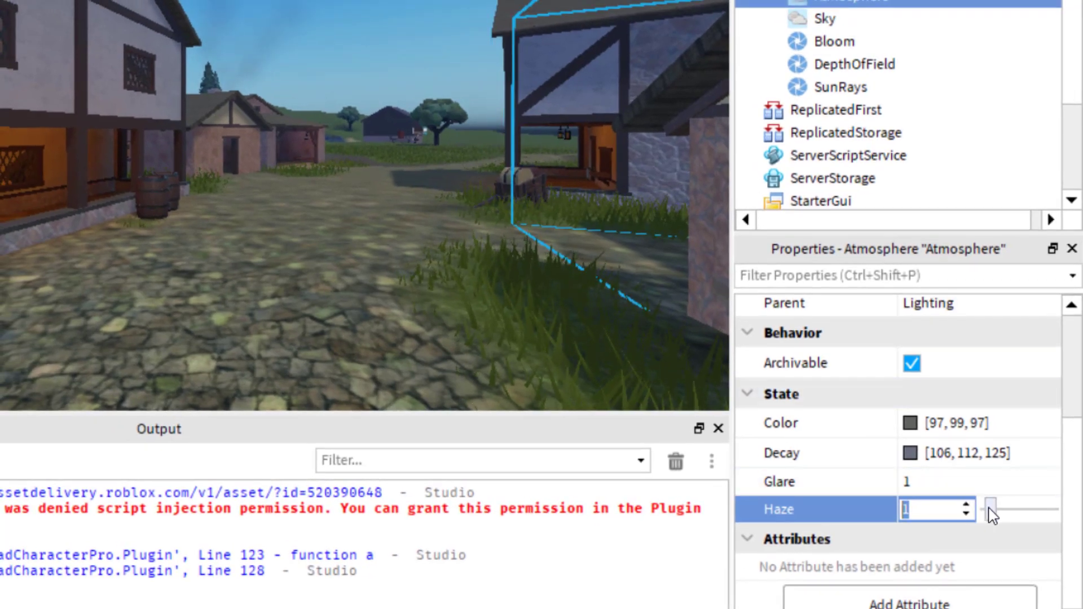
drag(989, 508, 999, 509)
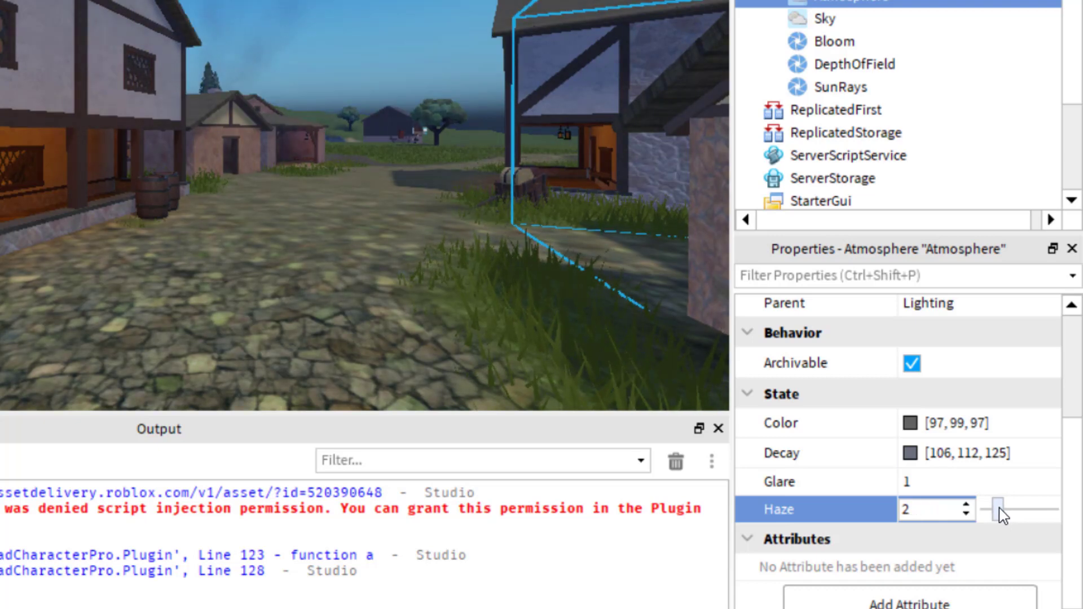
right_drag(322, 58, 324, 62)
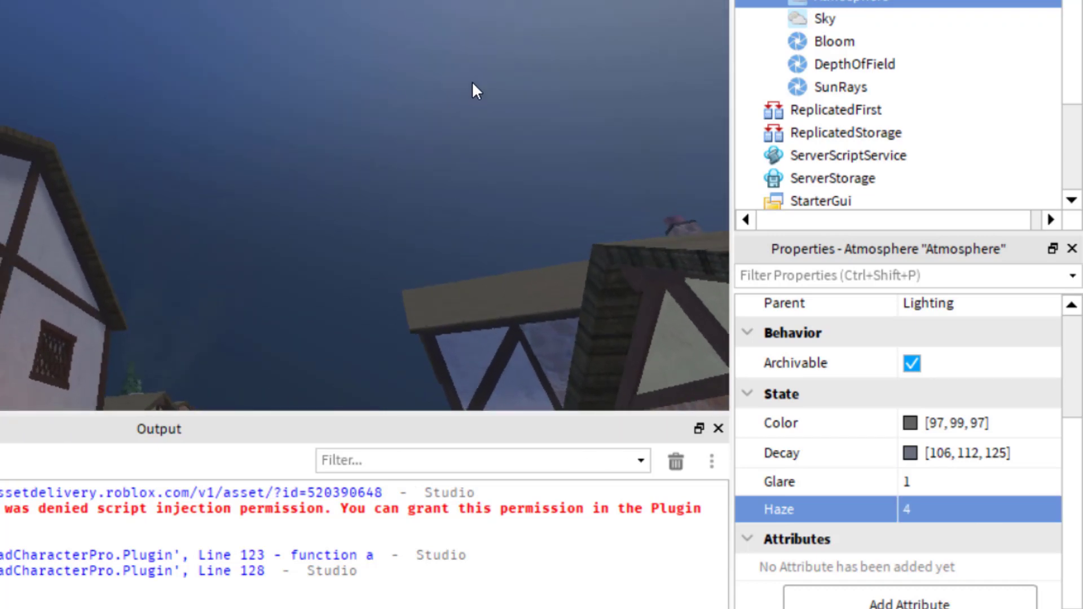
click(966, 513)
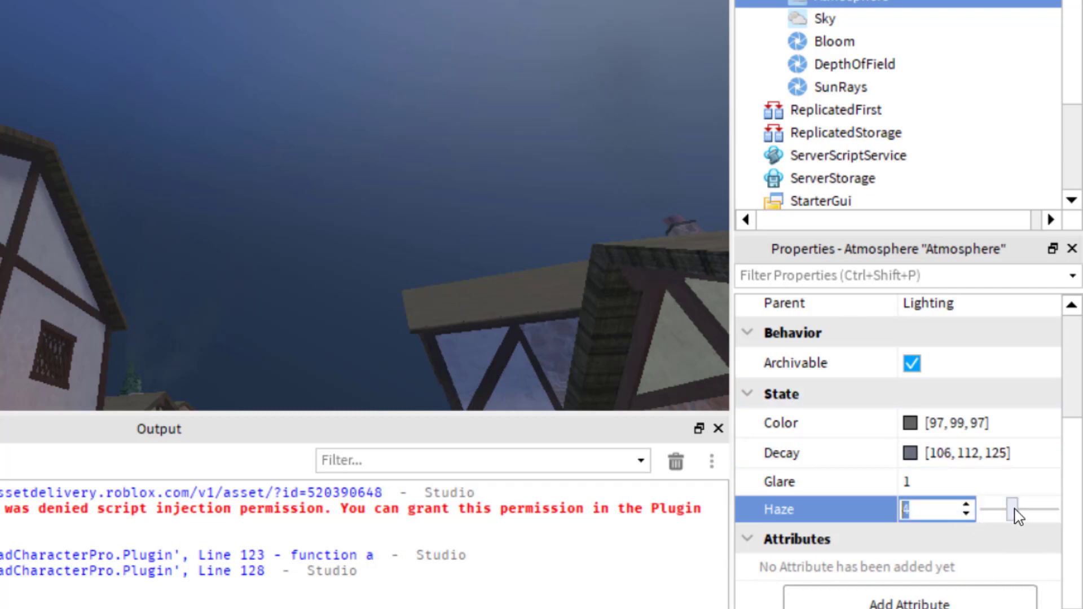
mouse_move(1016, 509)
mouse_down()
mouse_move(1054, 517)
mouse_move(1005, 515)
mouse_up()
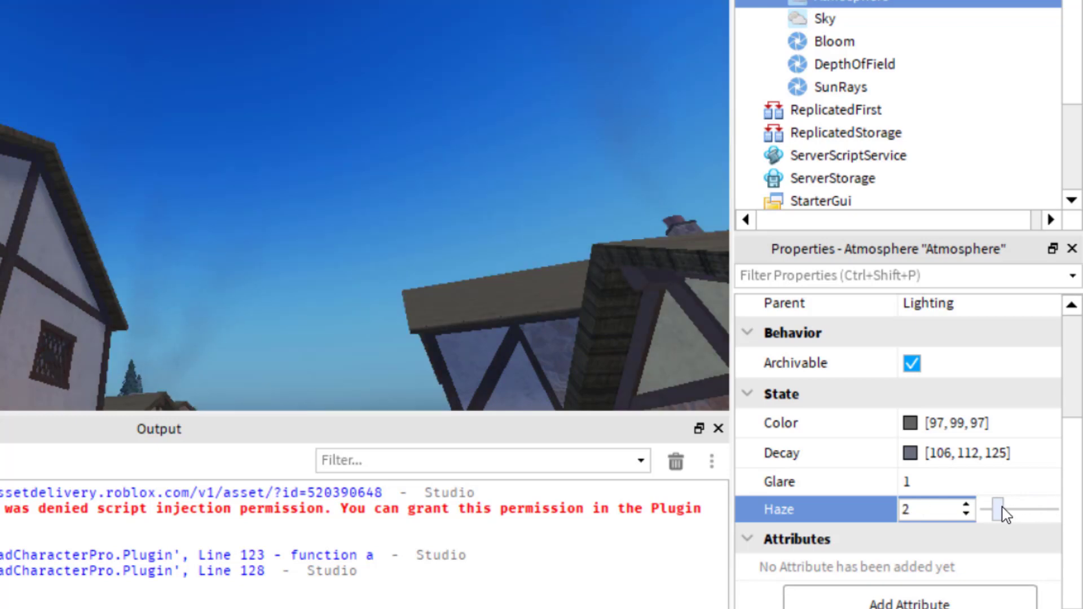
right_drag(310, 276, 310, 276)
click(939, 511)
drag(998, 515, 1007, 522)
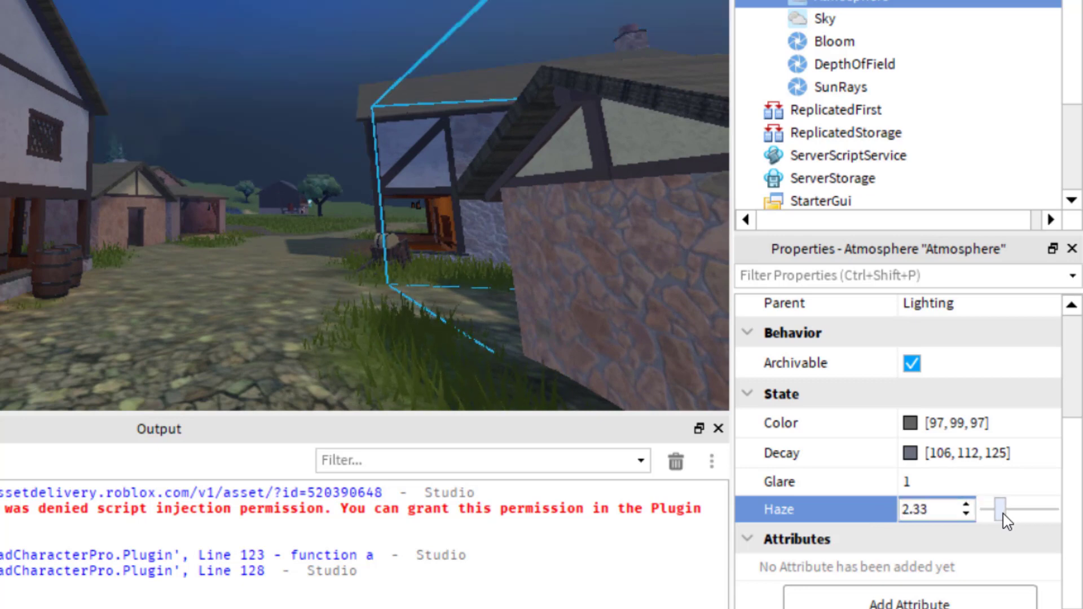
right_drag(285, 191, 288, 201)
scroll(894, 435, up, 3)
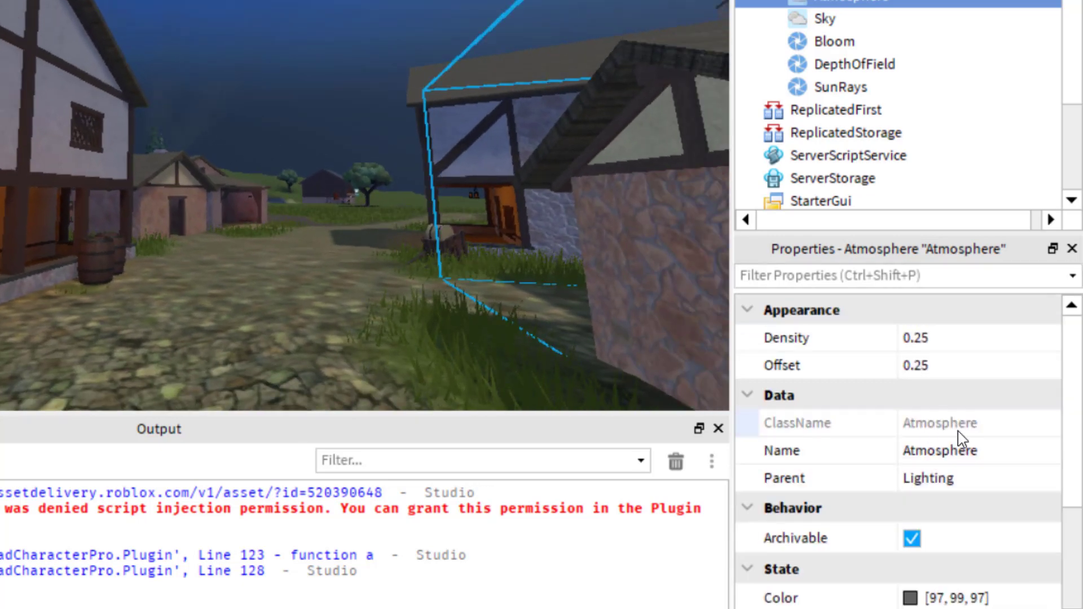
Raise Atmosphere Density through 0.5 and 0.7 up to its maximum of 1
click(919, 337)
click(1003, 340)
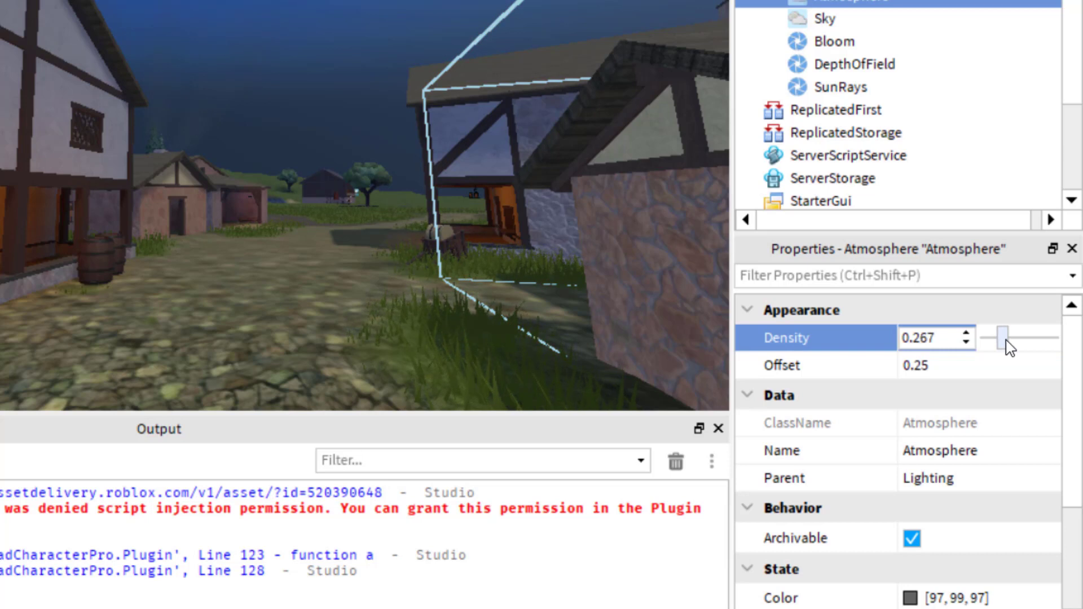
drag(1010, 340, 1022, 340)
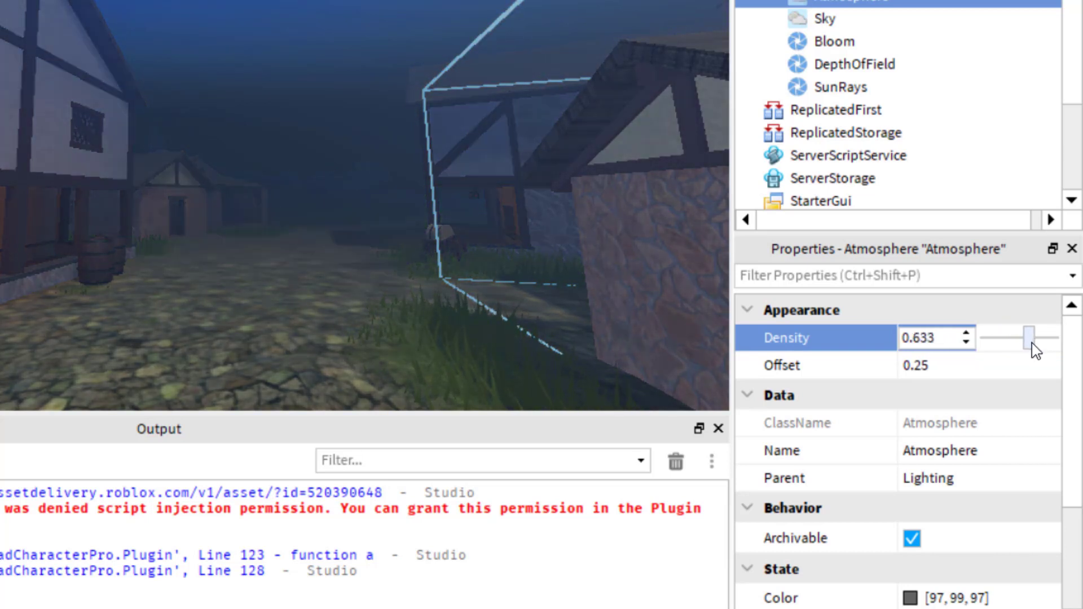
drag(1037, 351, 1044, 352)
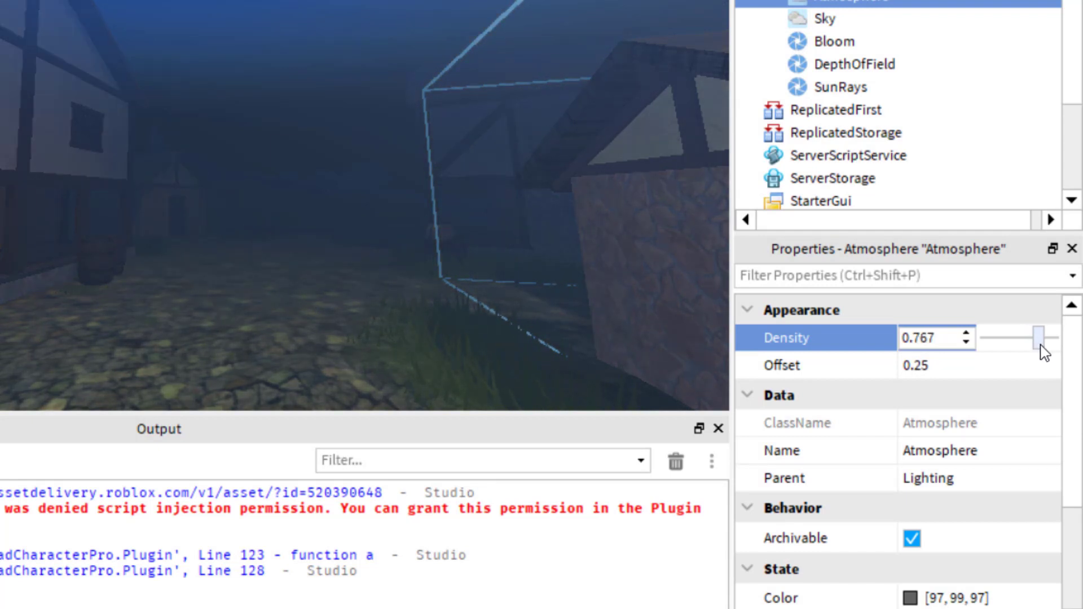
drag(1042, 347, 1062, 348)
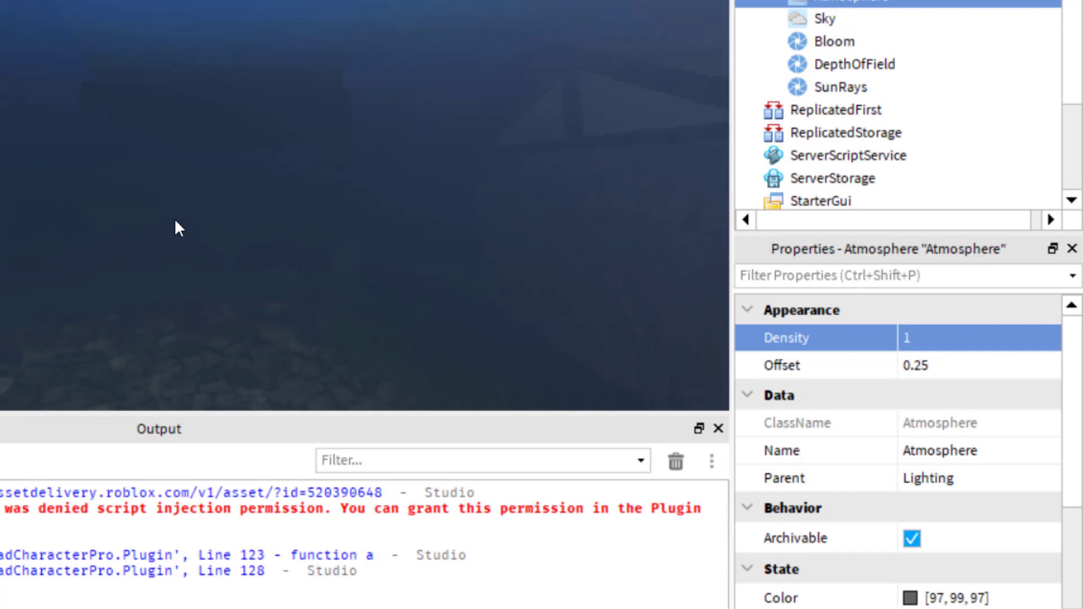
Drop Density to 0, then bring it back up to 0.733 for a hazier village
click(933, 338)
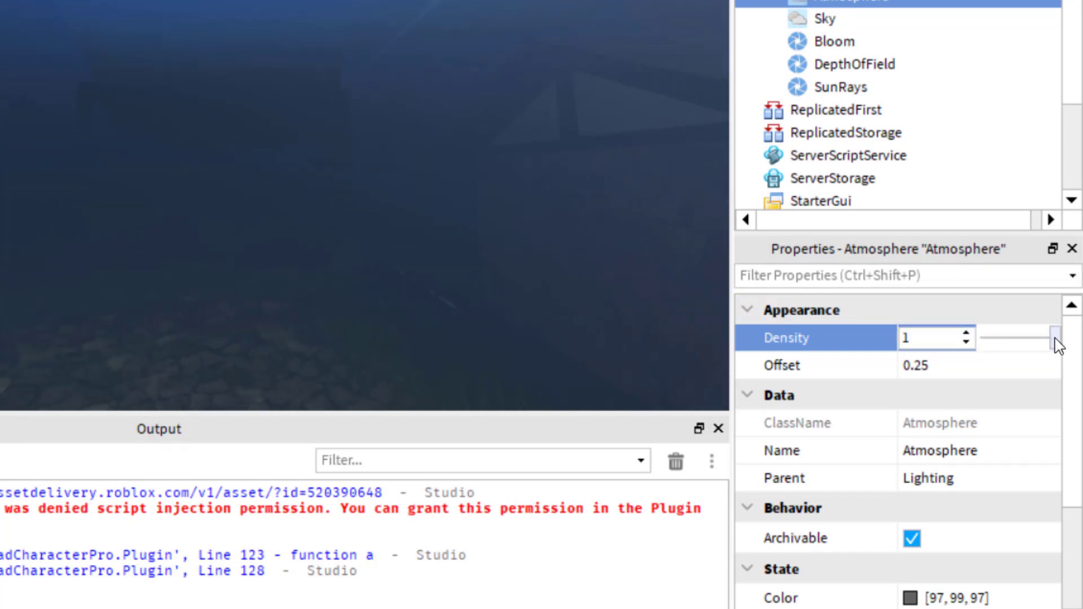
drag(1056, 345, 926, 344)
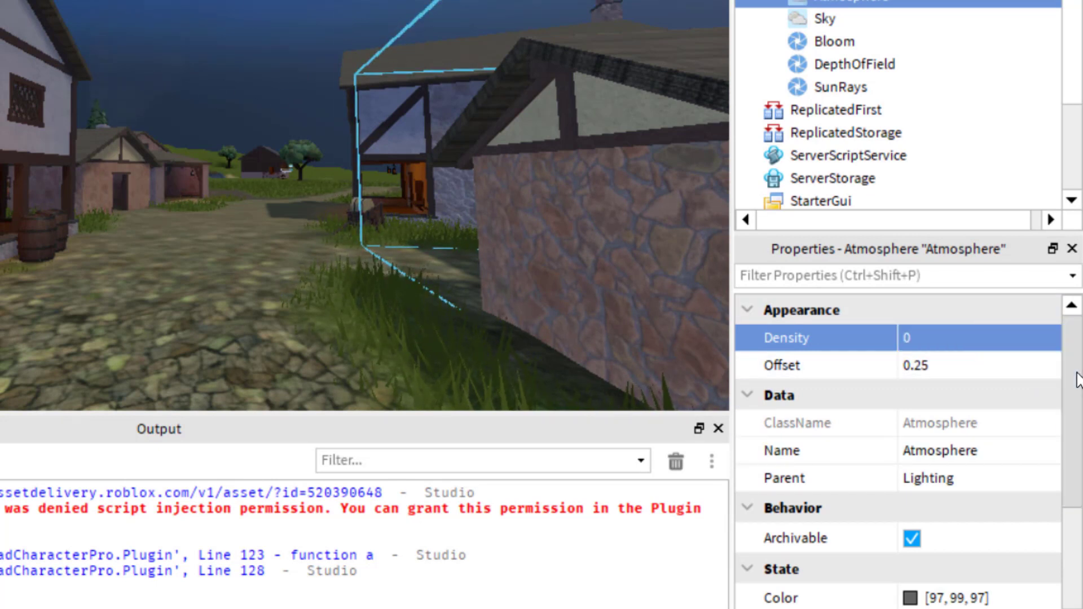
click(945, 335)
drag(983, 338, 1040, 349)
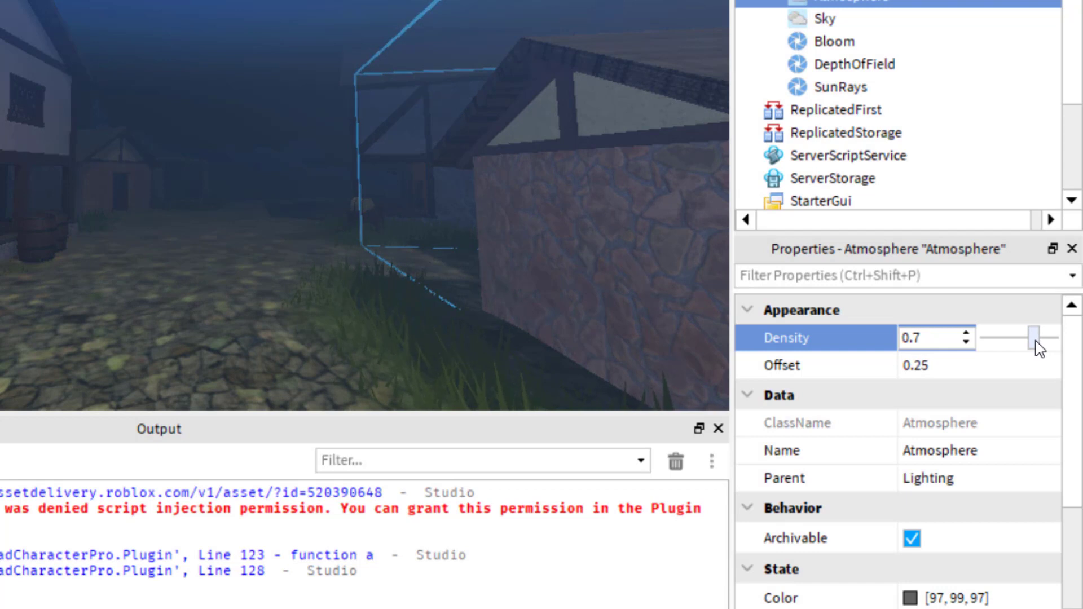
drag(1039, 349, 1044, 351)
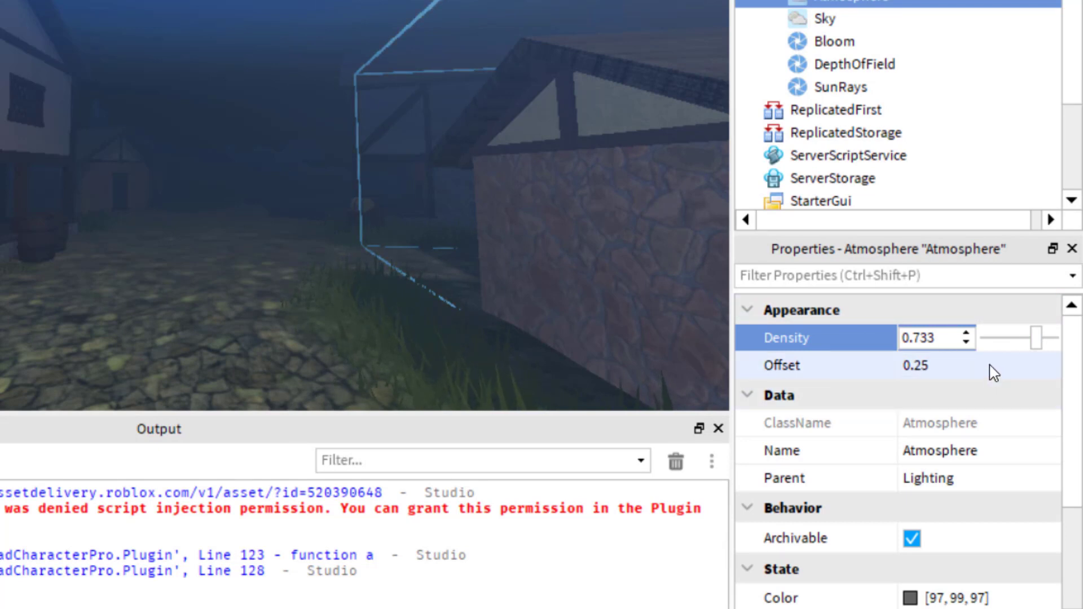
Drag the Atmosphere Offset from 0.25 up to 0.417
click(1035, 366)
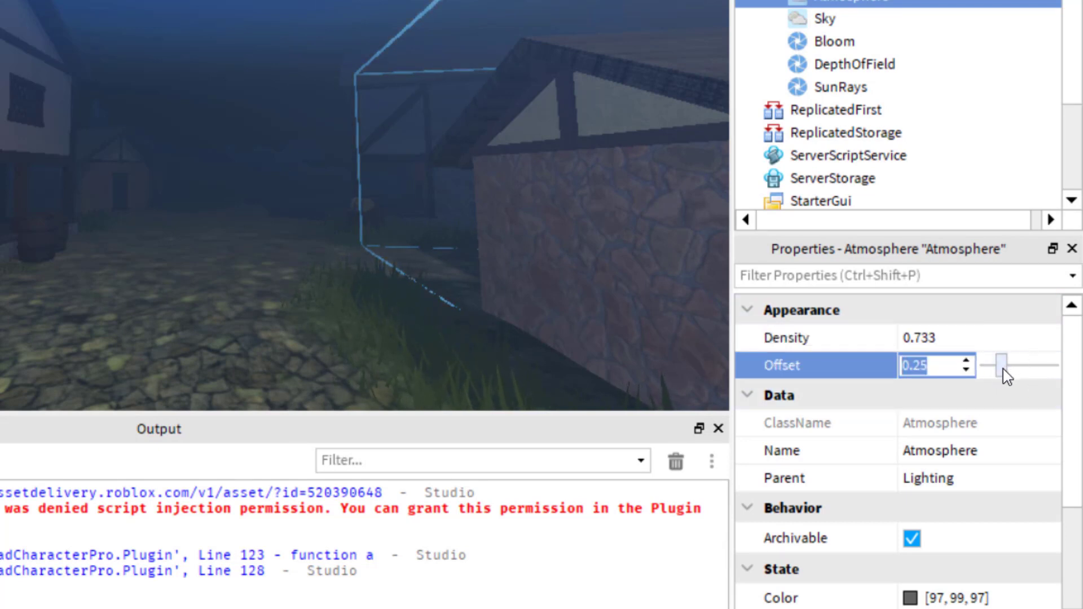
mouse_move(1004, 376)
mouse_down()
mouse_move(967, 378)
mouse_move(1072, 373)
mouse_move(1015, 376)
mouse_up()
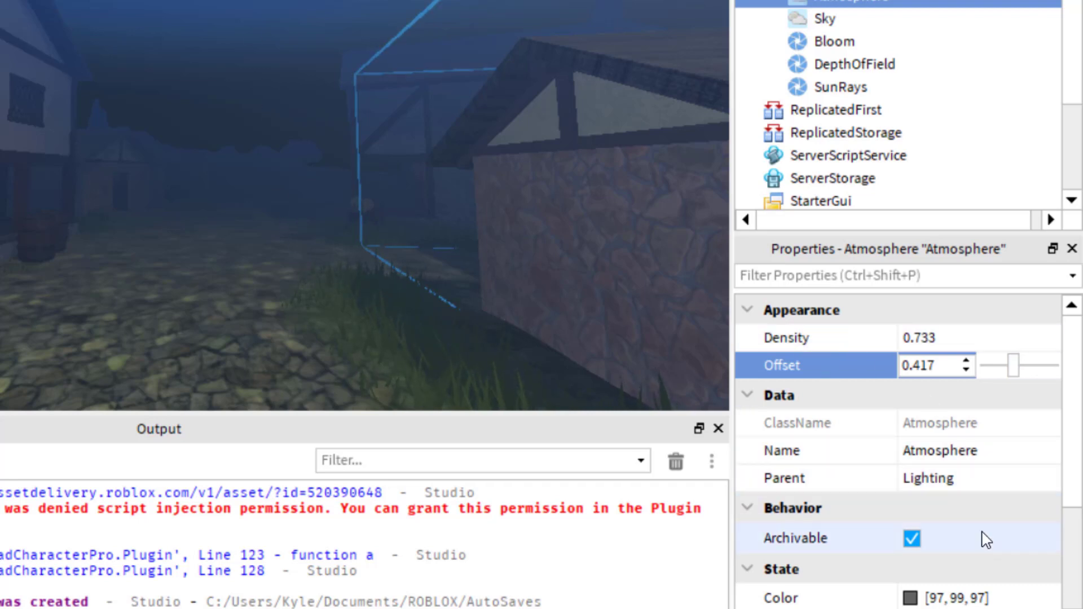
scroll(914, 536, down, 3)
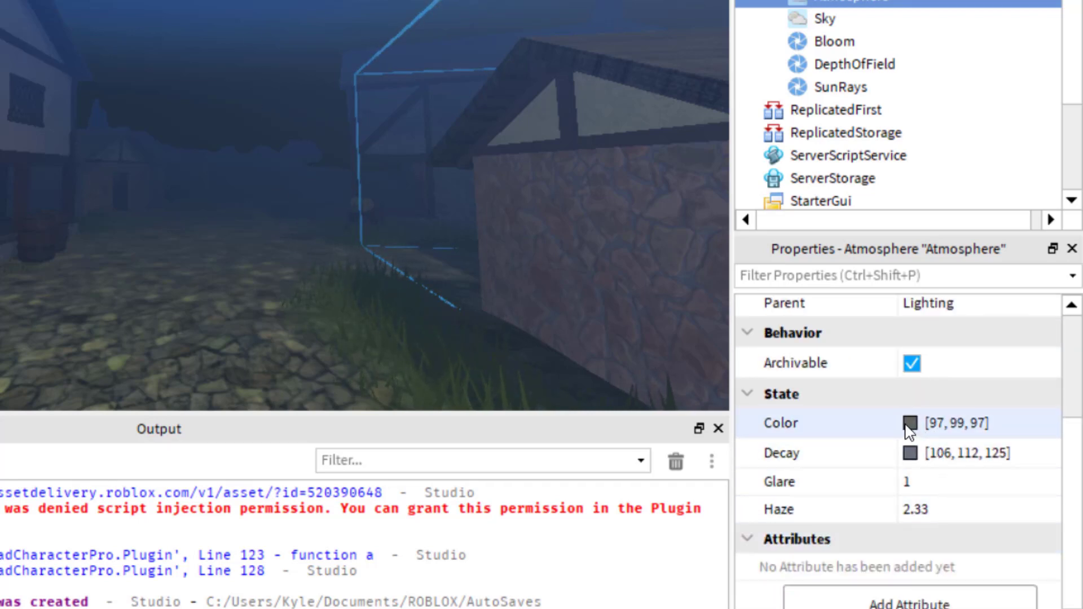
click(910, 424)
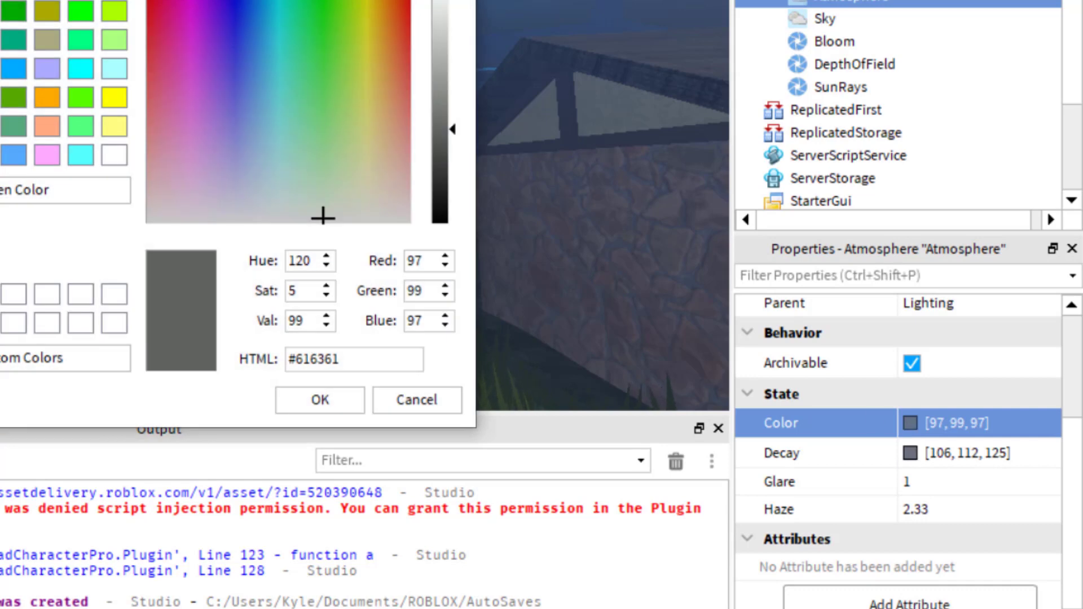
drag(230, 0, 808, 10)
drag(890, 266, 912, 192)
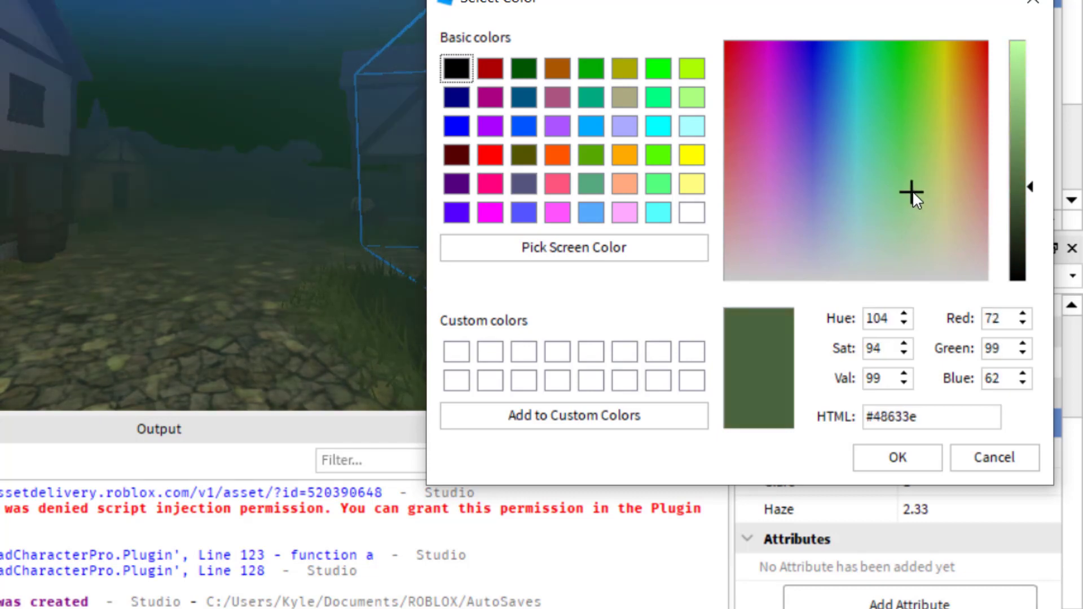
click(988, 458)
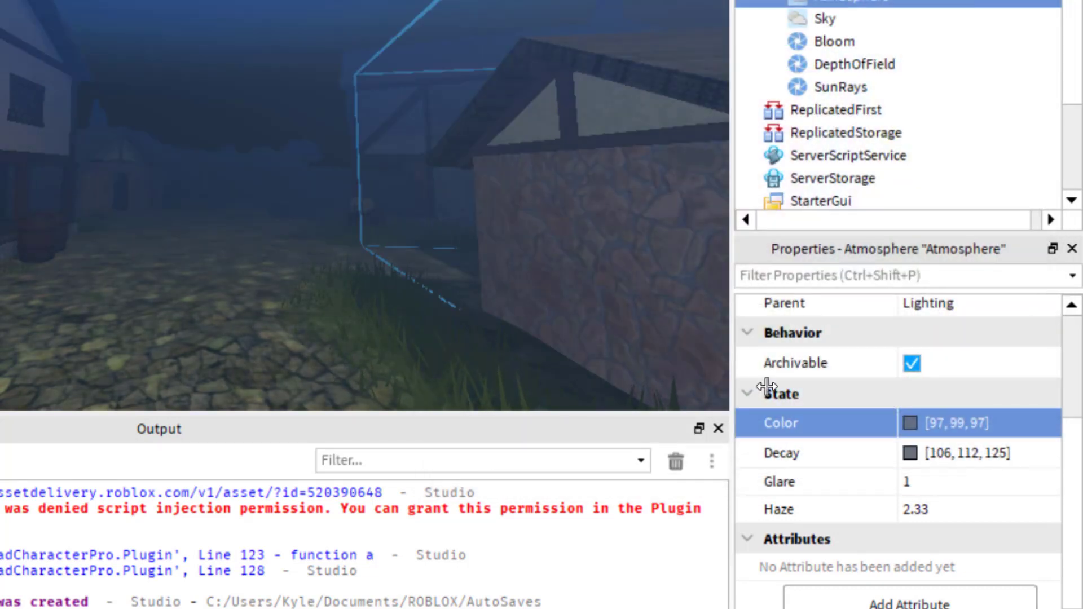
click(937, 465)
click(905, 455)
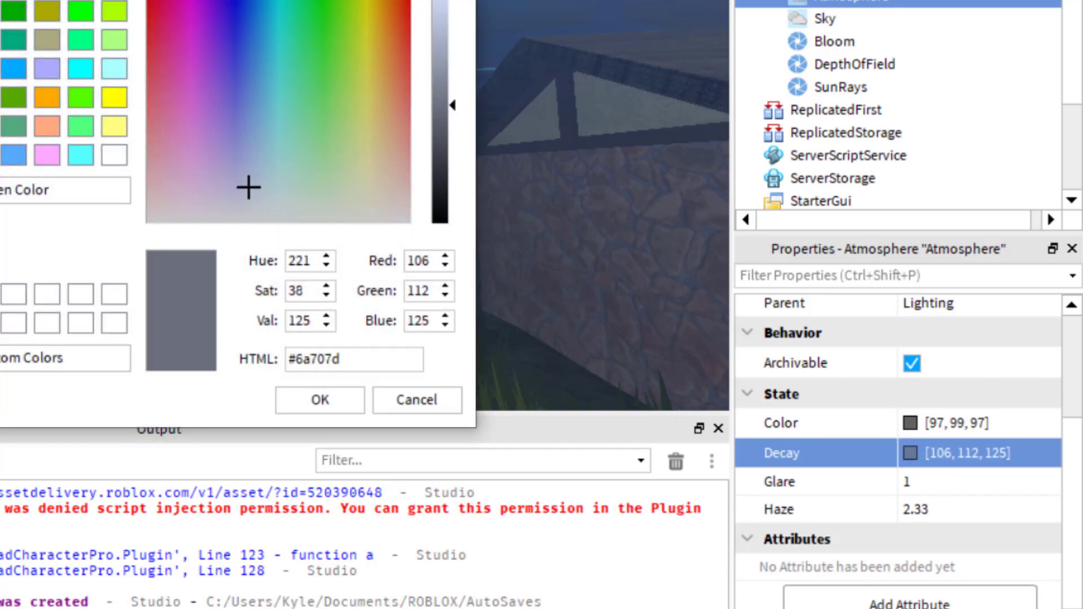
drag(220, 2, 836, 3)
drag(874, 179, 1068, 24)
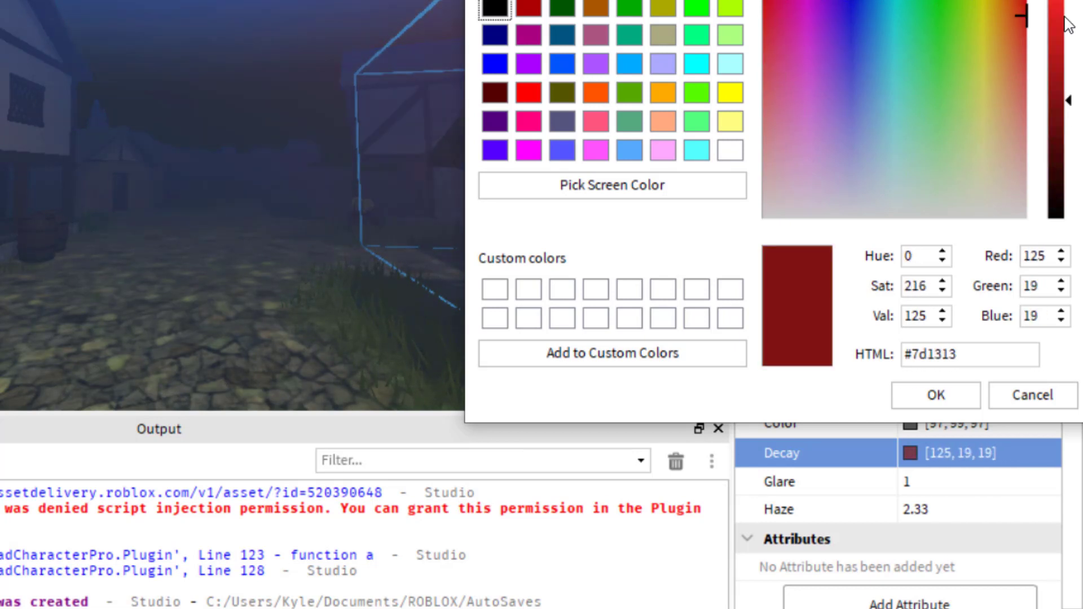
click(1033, 396)
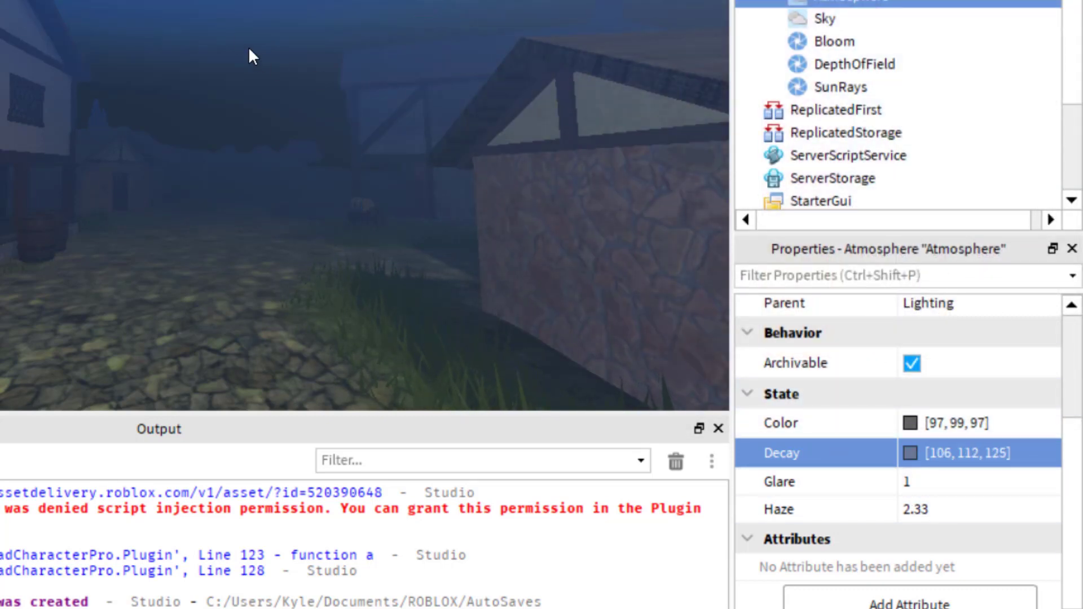
right_drag(248, 53, 223, 8)
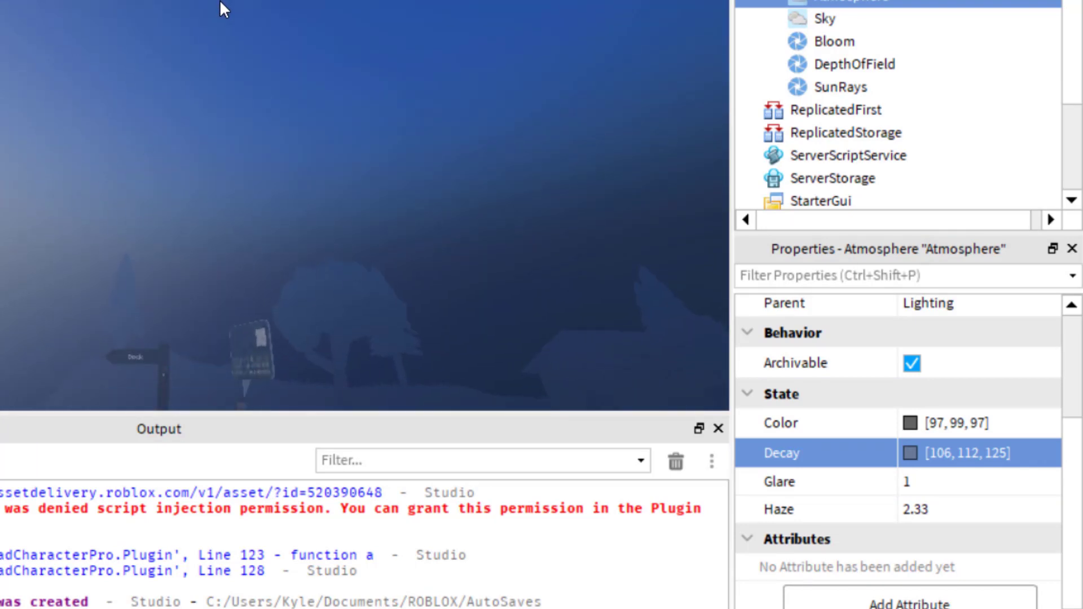
click(938, 489)
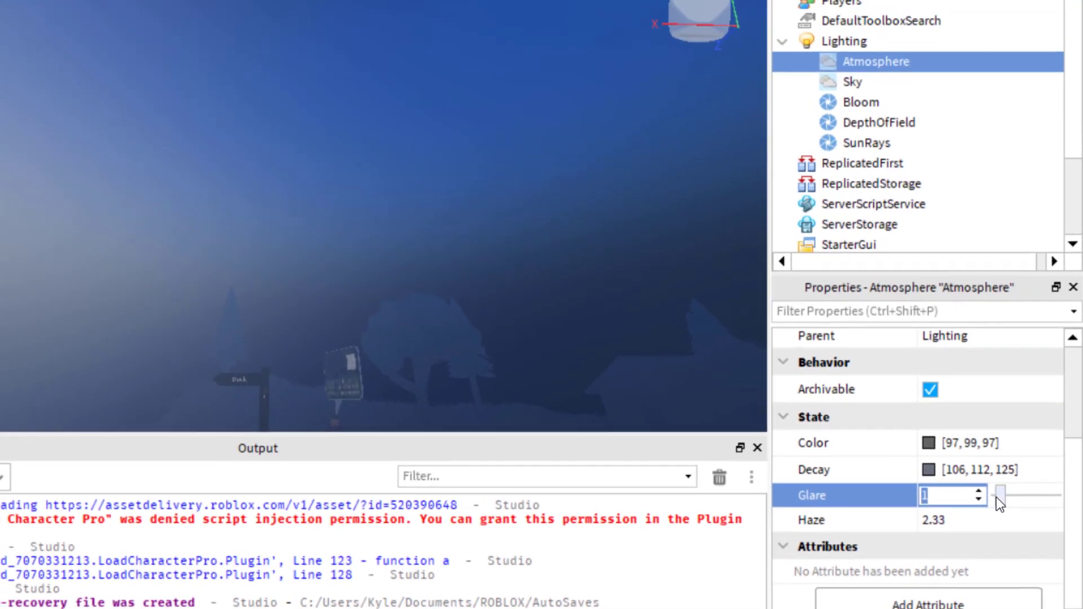
drag(992, 487, 1010, 497)
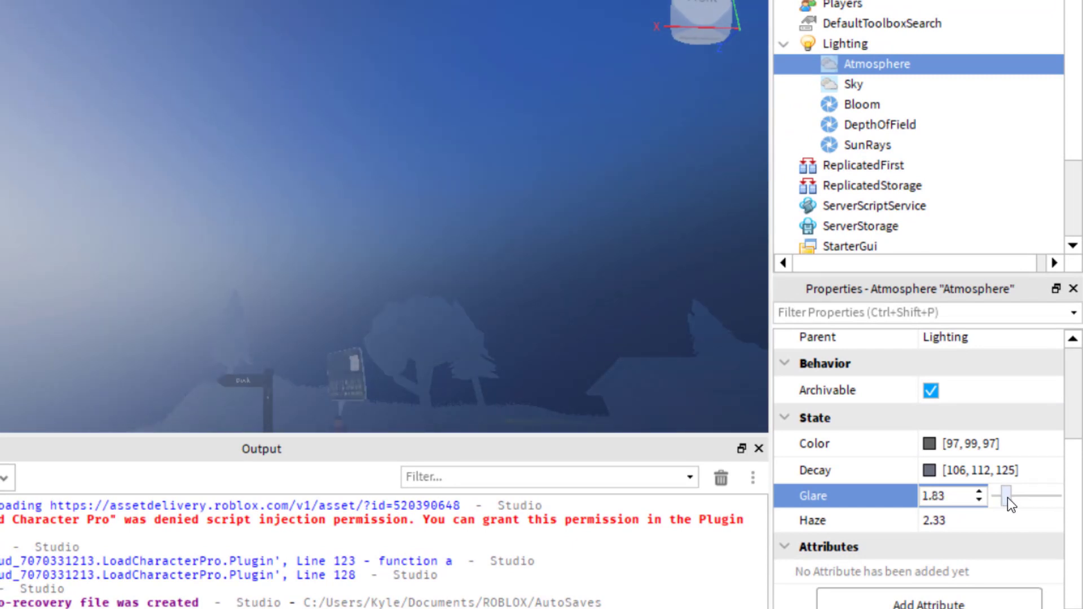
drag(1008, 500, 1005, 499)
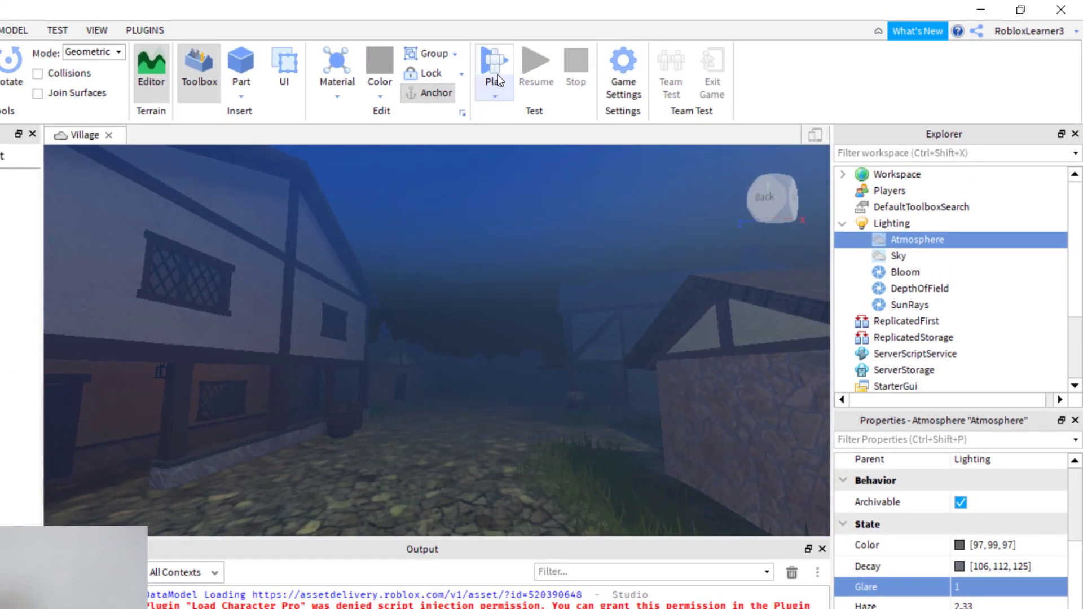
click(496, 68)
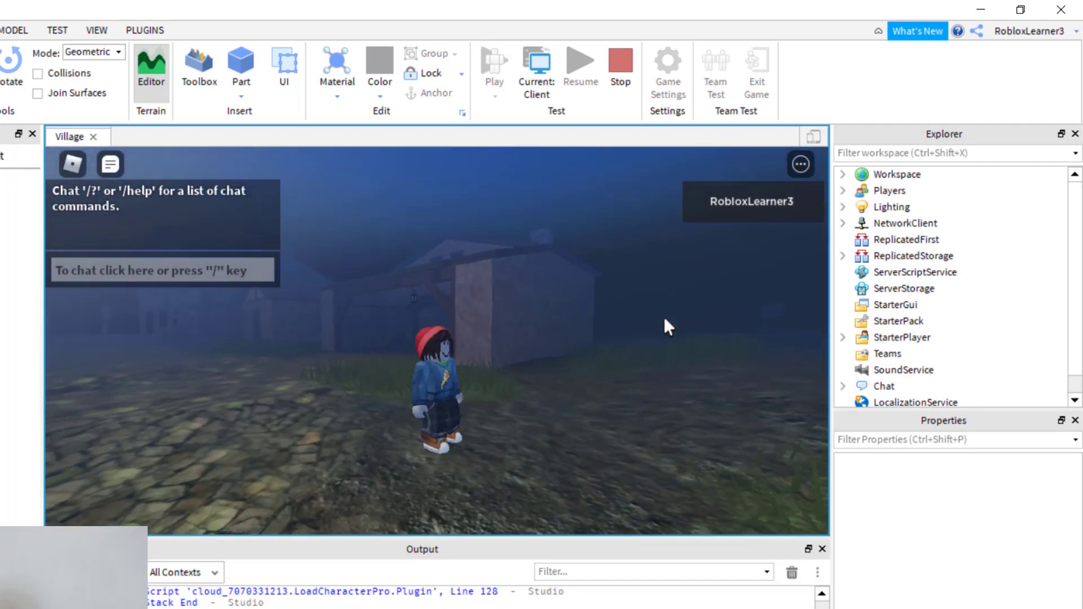
right_drag(663, 316, 664, 316)
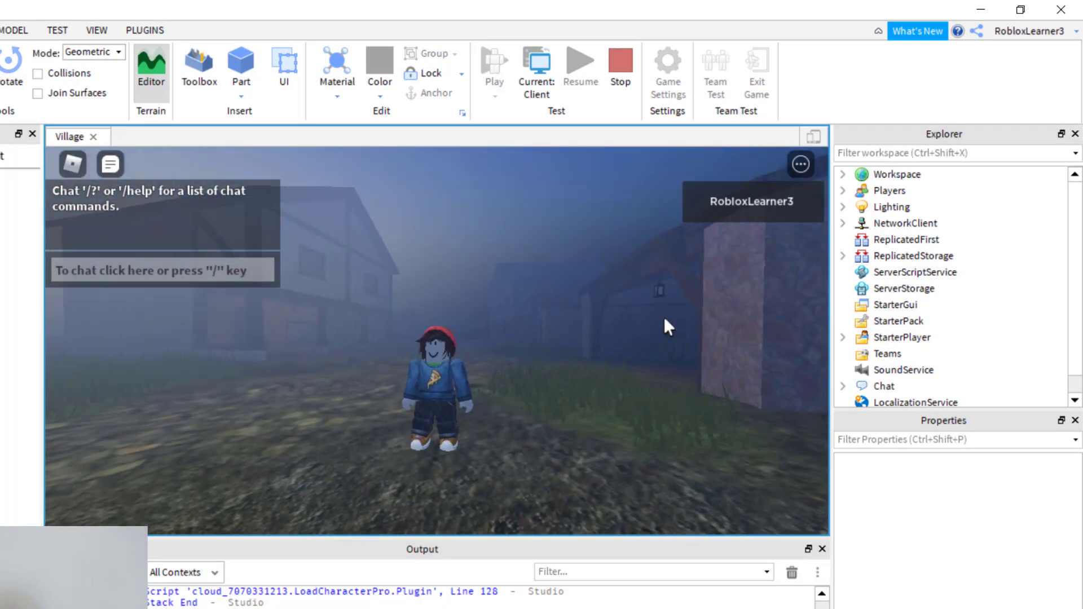
key(w)
key(w)
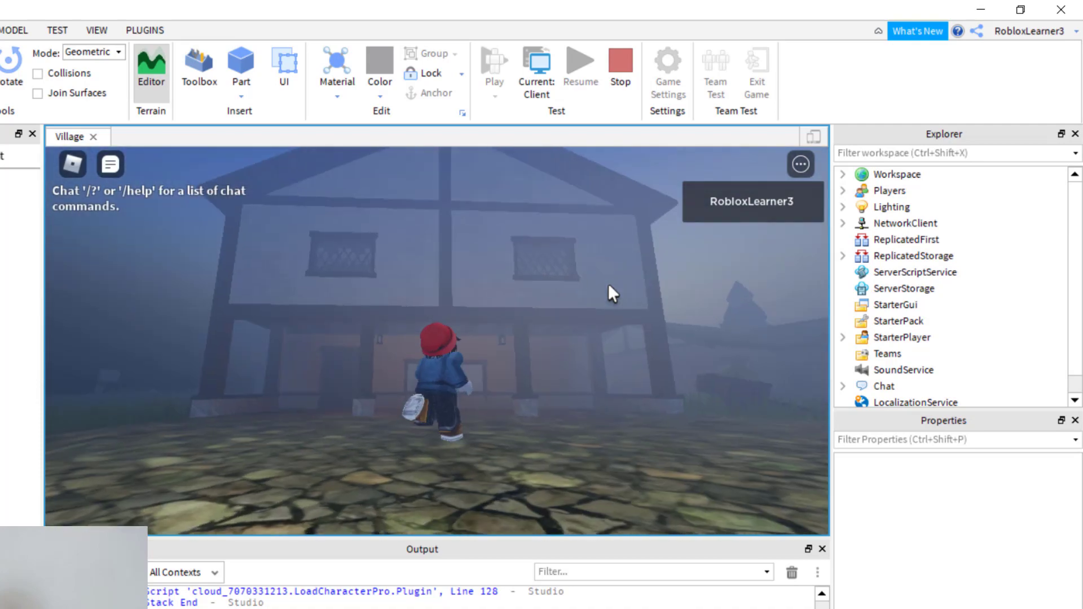
right_drag(609, 285, 609, 285)
key(w)
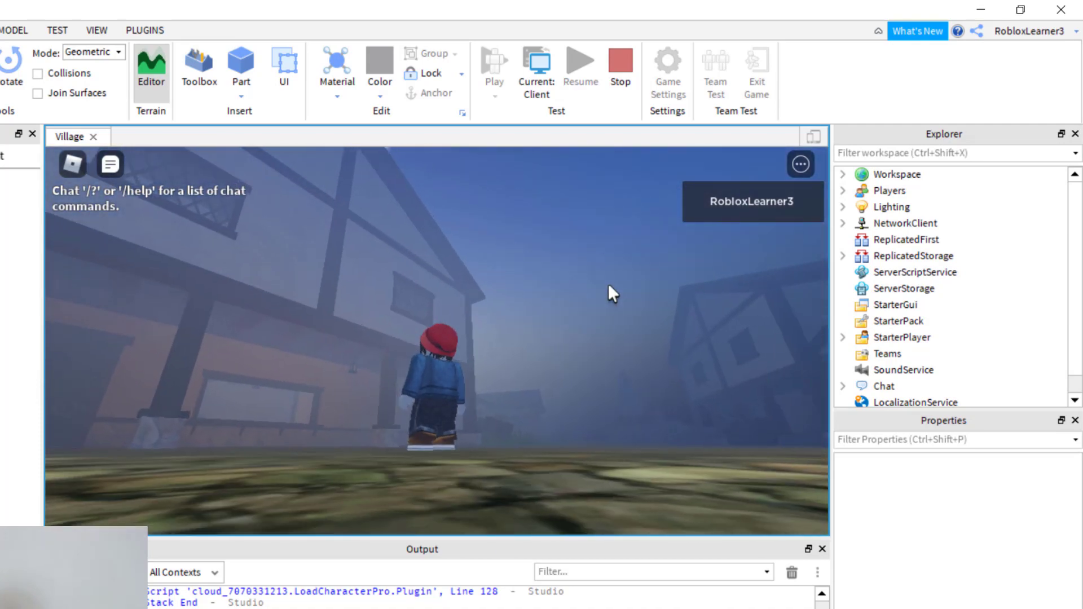
key(w)
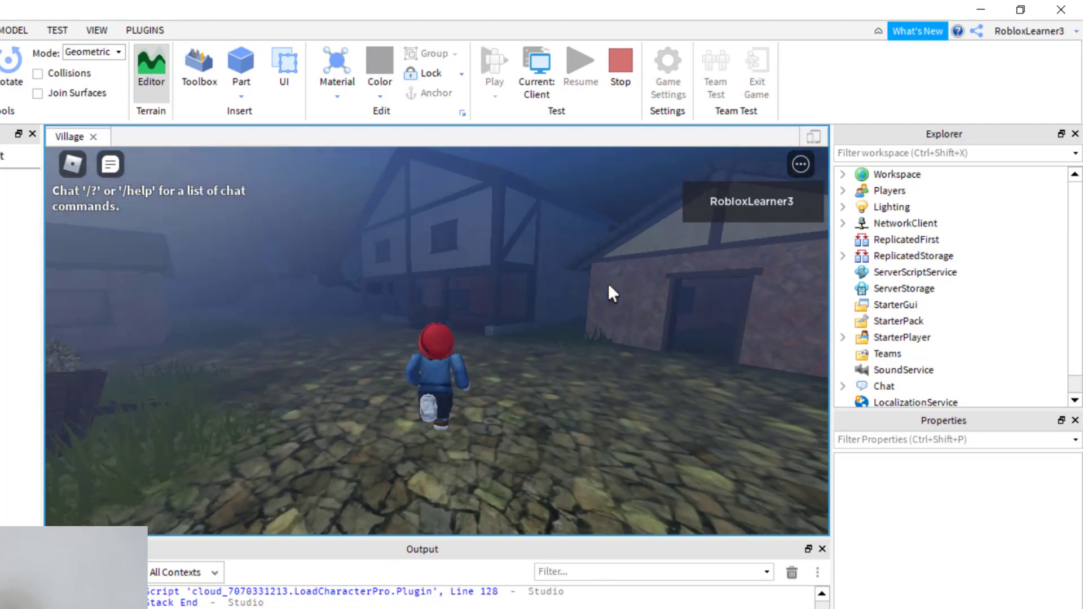
key(shift+F5)
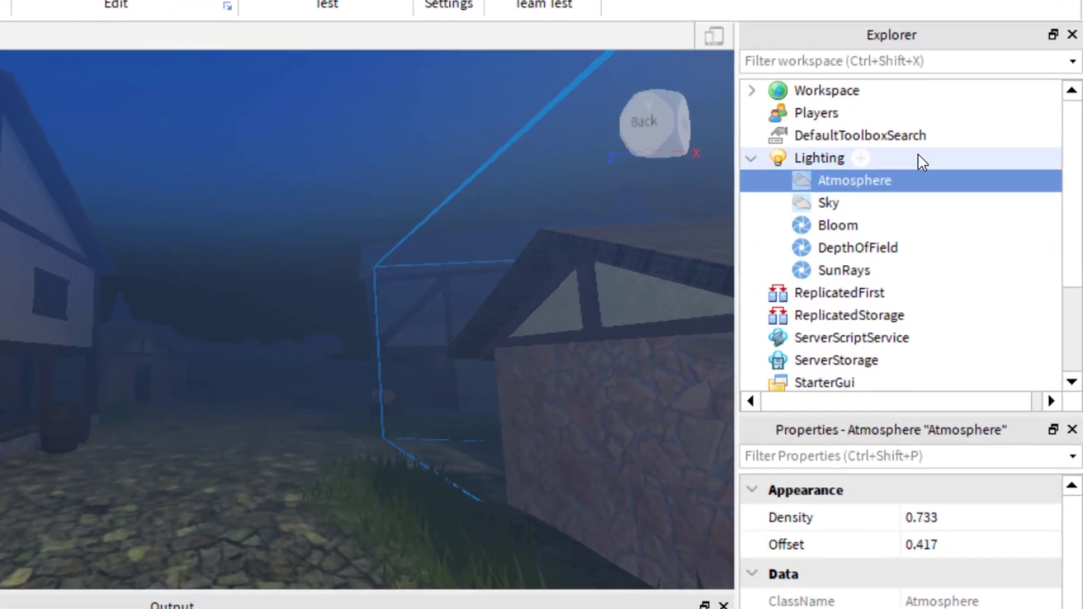
Select Lighting and drag ClockTime to 18.4 (TimeOfDay 18:24:00) for dusk
click(828, 162)
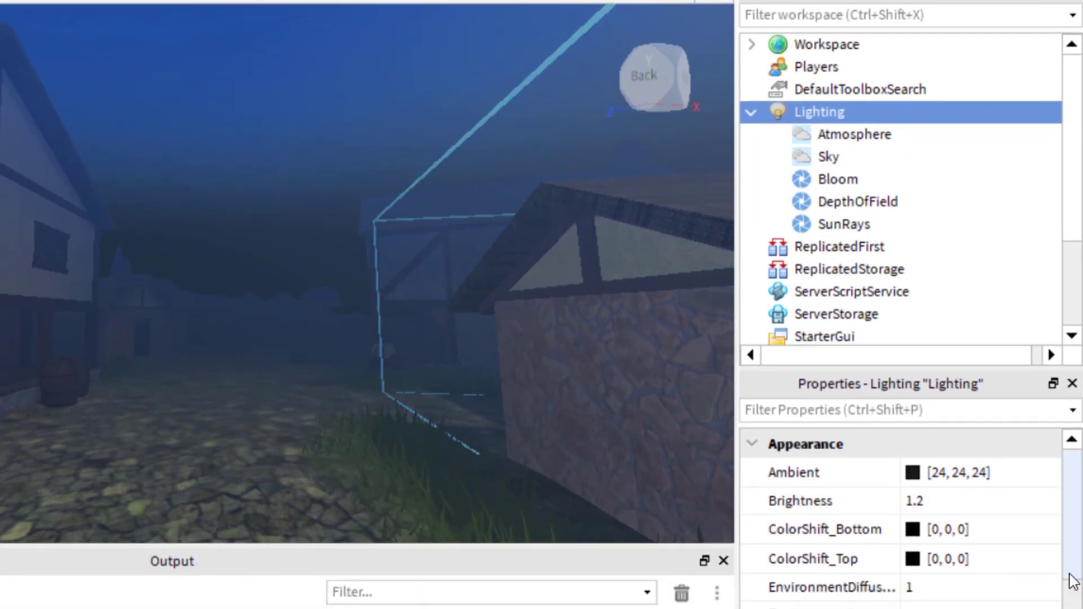
scroll(1057, 500, down, 5)
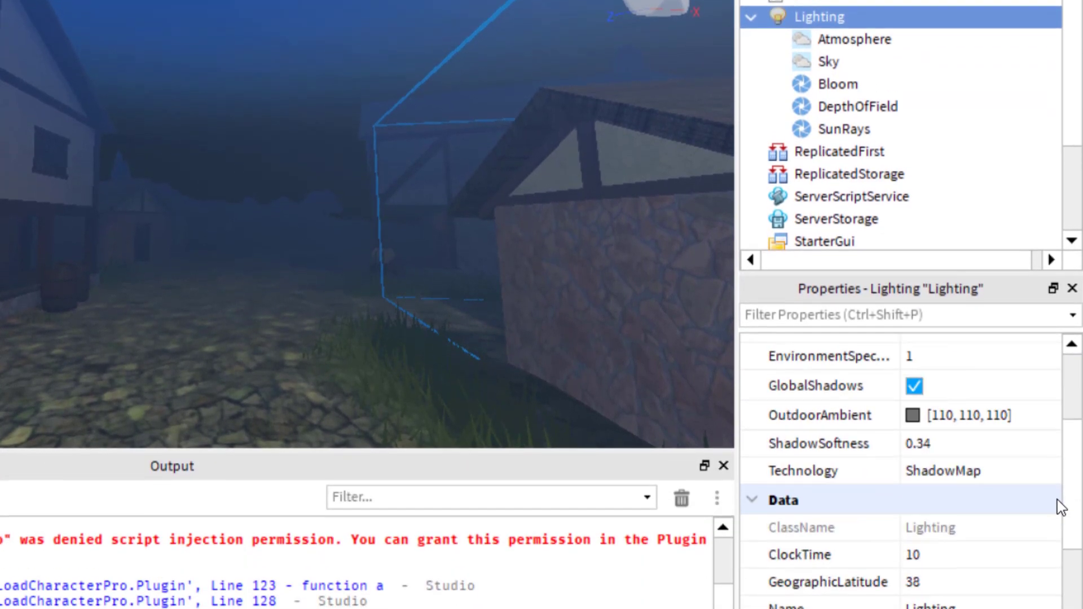
scroll(940, 438, down, 3)
scroll(945, 440, up, 3)
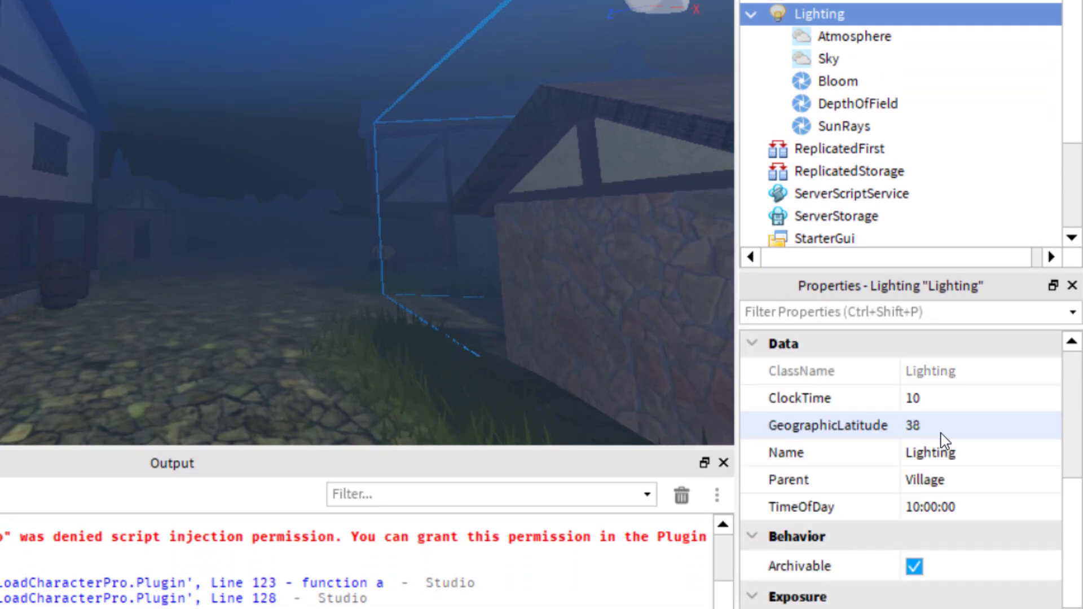
click(933, 399)
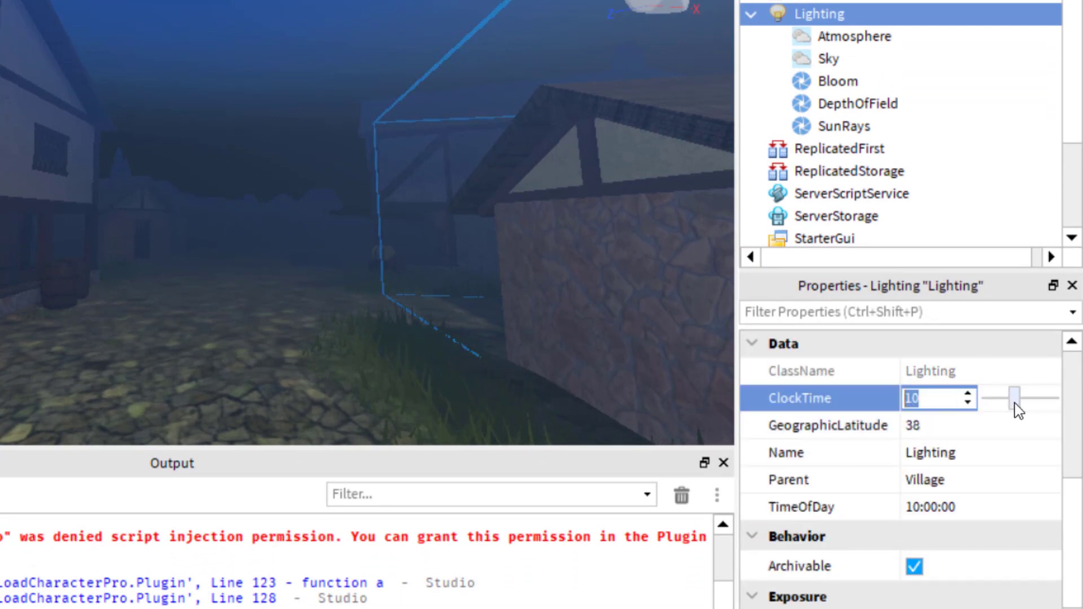
drag(1021, 410, 1044, 413)
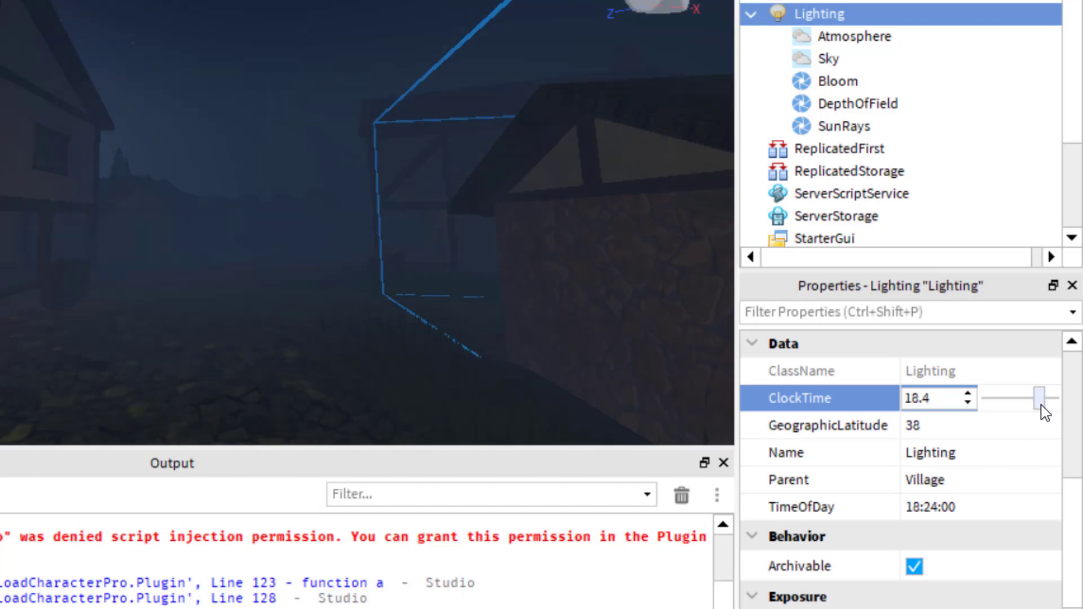